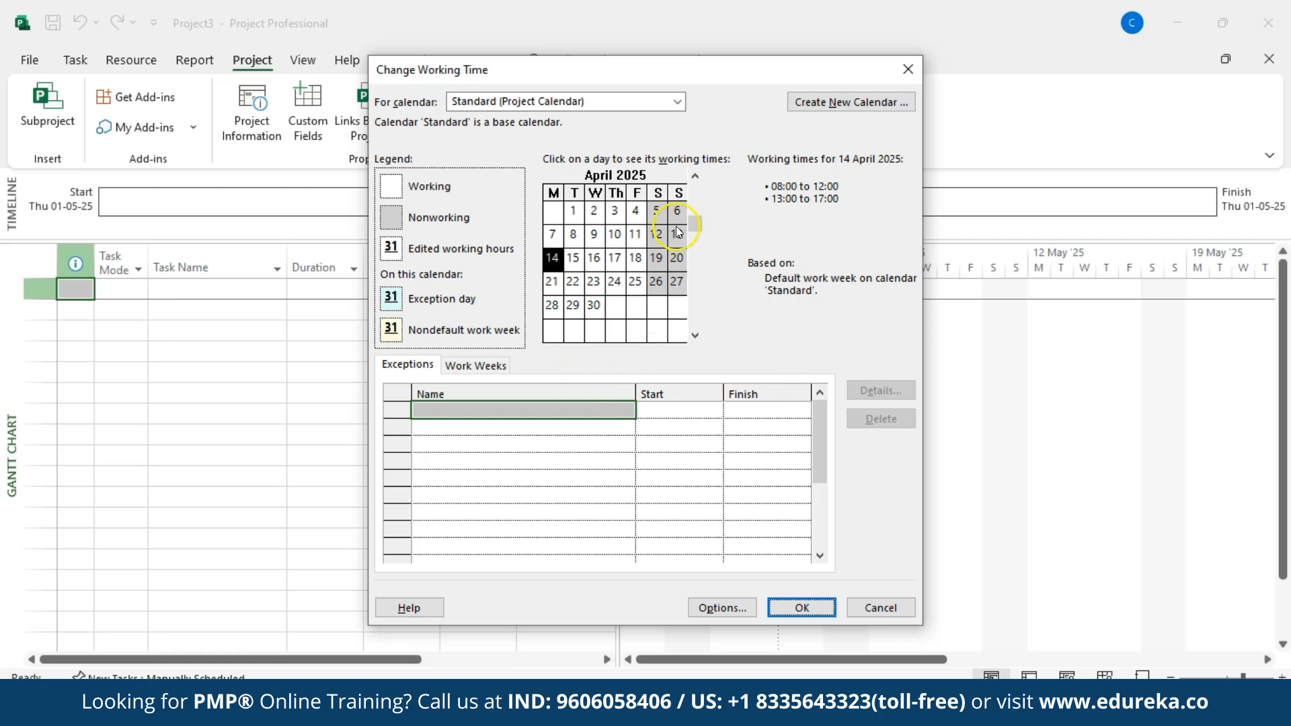
# Cancel the working time changes and set the scheduling mode for new tasks to Auto Scheduled
pyautogui.click(898, 608)
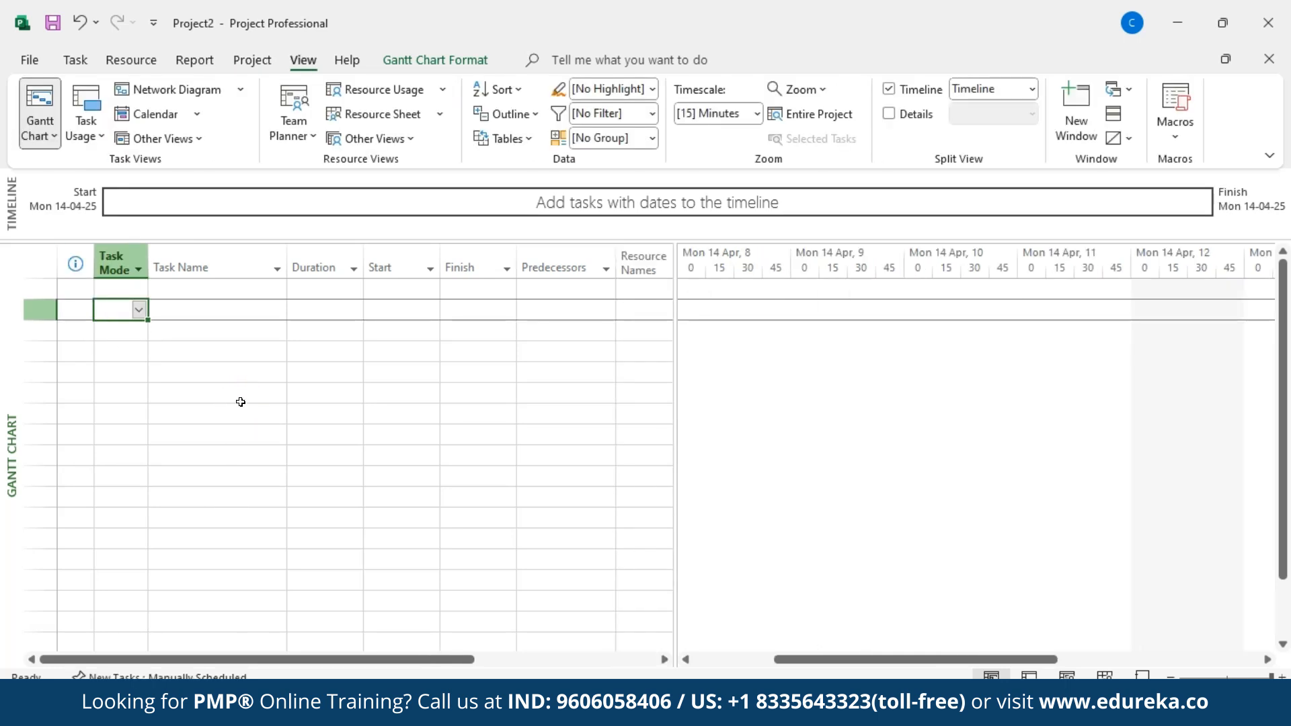
pyautogui.click(214, 676)
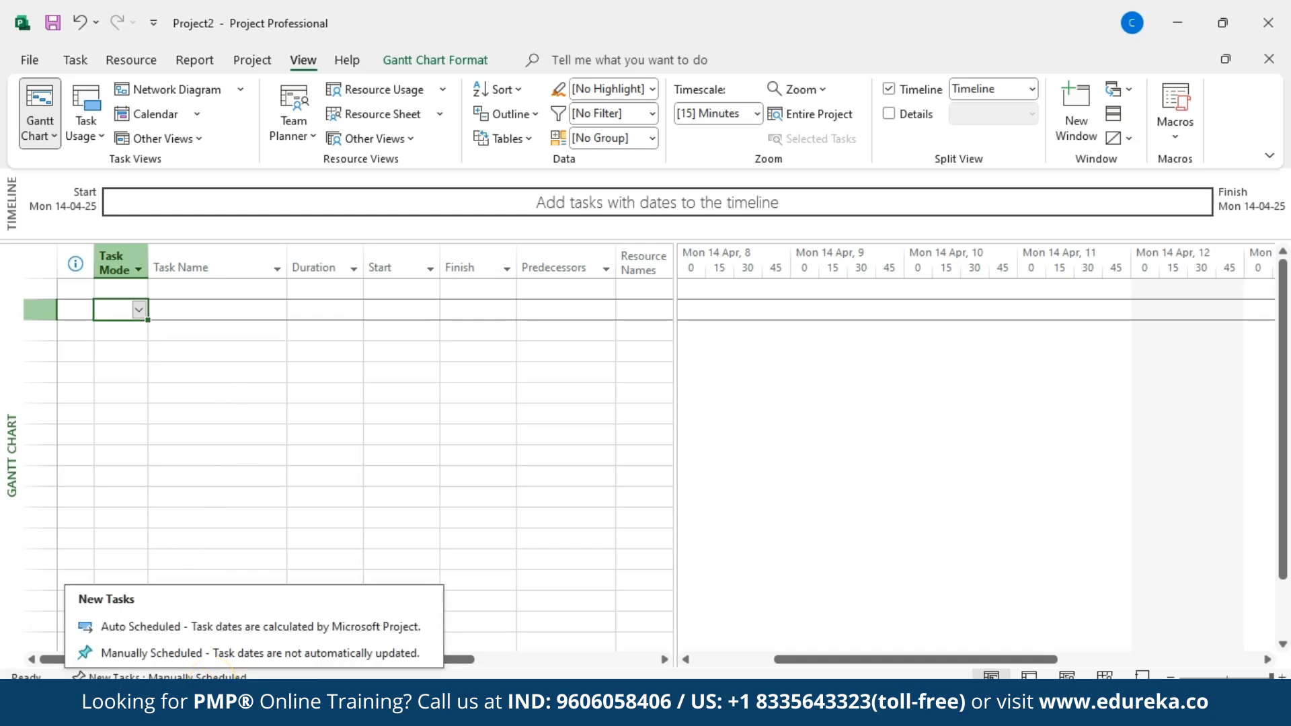
pyautogui.click(194, 628)
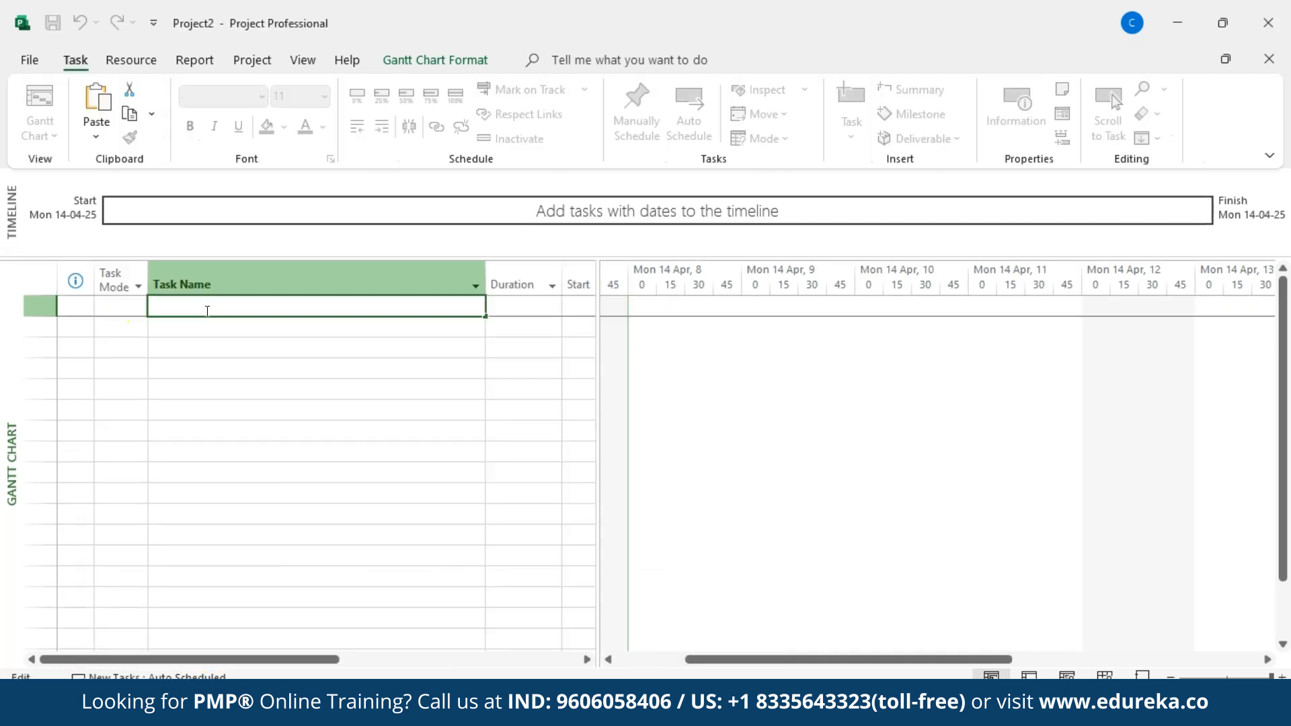
# Enter the first tasks: "Site selection and approval", "conduct market research", "identify potential sites" and "finialize site selection"
pyautogui.click(206, 310)
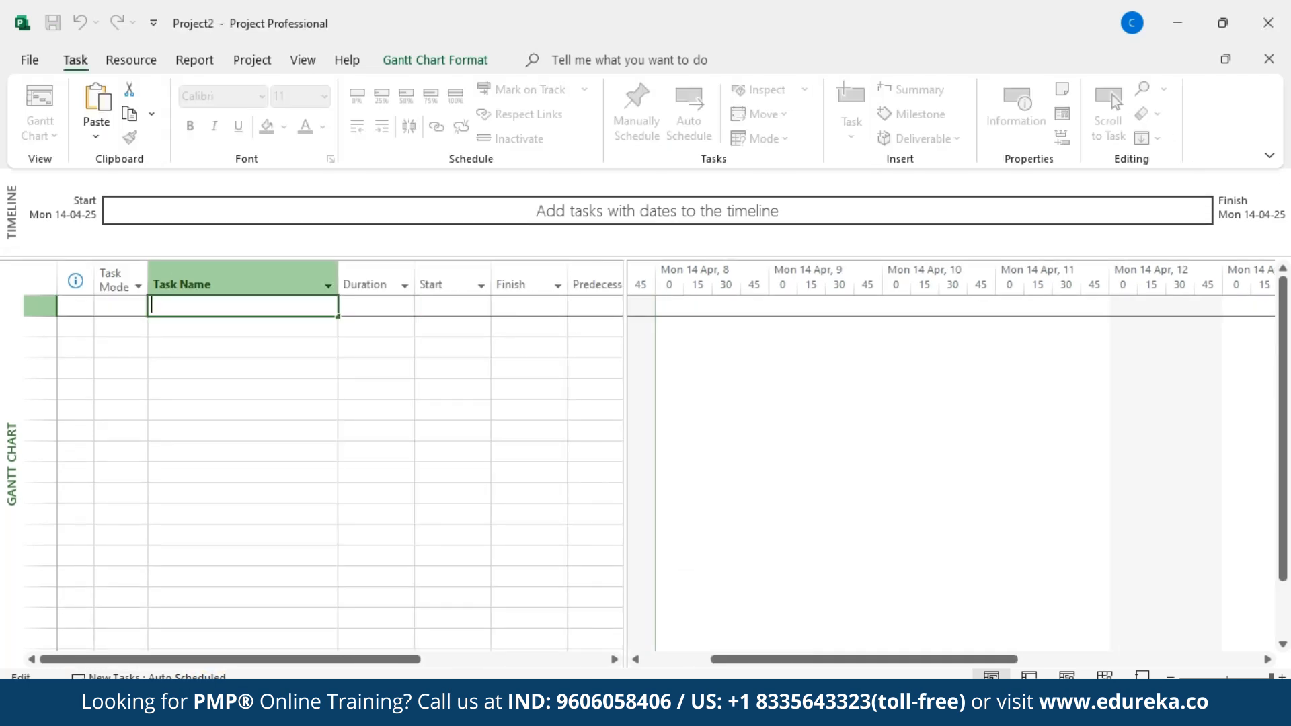
pyautogui.write('Site selection and approval')
pyautogui.press('Return')
pyautogui.write('conduc')
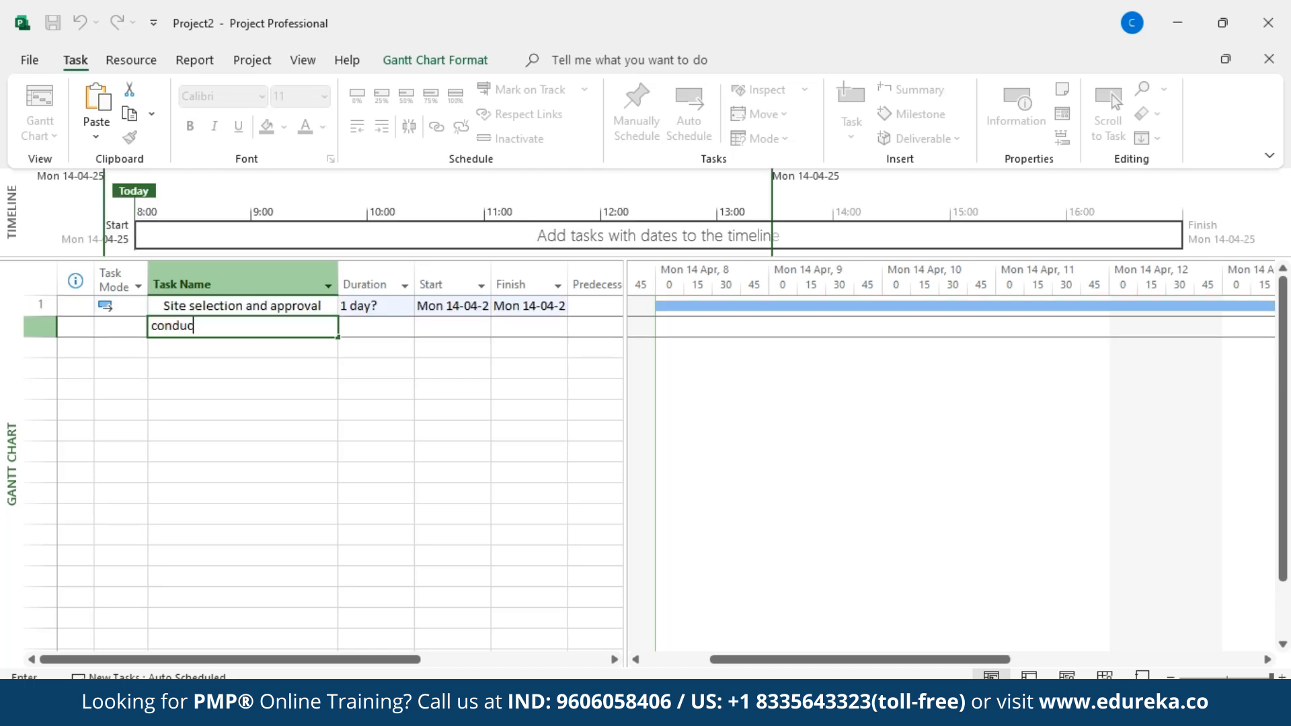
pyautogui.write('t market research')
pyautogui.press('Return')
pyautogui.write('identify potential sites')
pyautogui.press('Return')
pyautogui.write('finialize site selection')
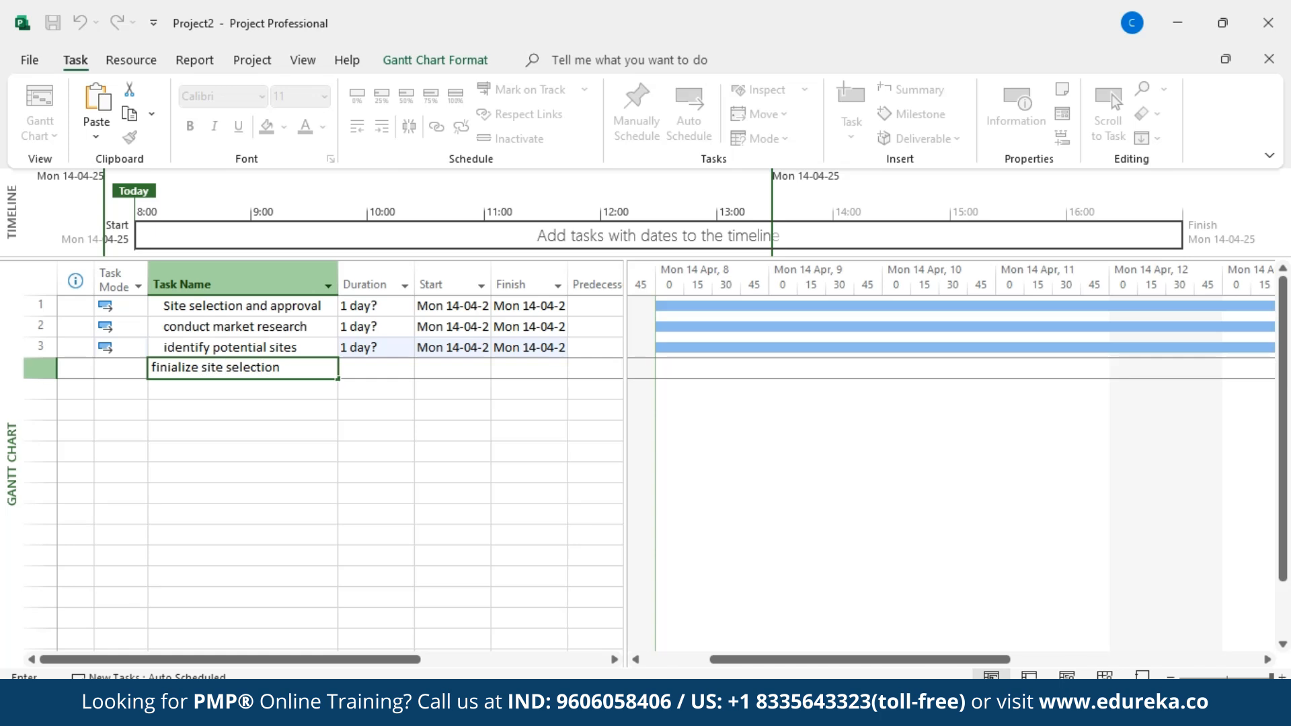
pyautogui.press('Return')
# Add the tasks "facility setup and infrastructure", "lease acquisition", "facility layout design", "infrastructure setup" and "facility installation complete"
pyautogui.write('facility setup and infrastructure')
pyautogui.press('Return')
pyautogui.write('lease acquisition')
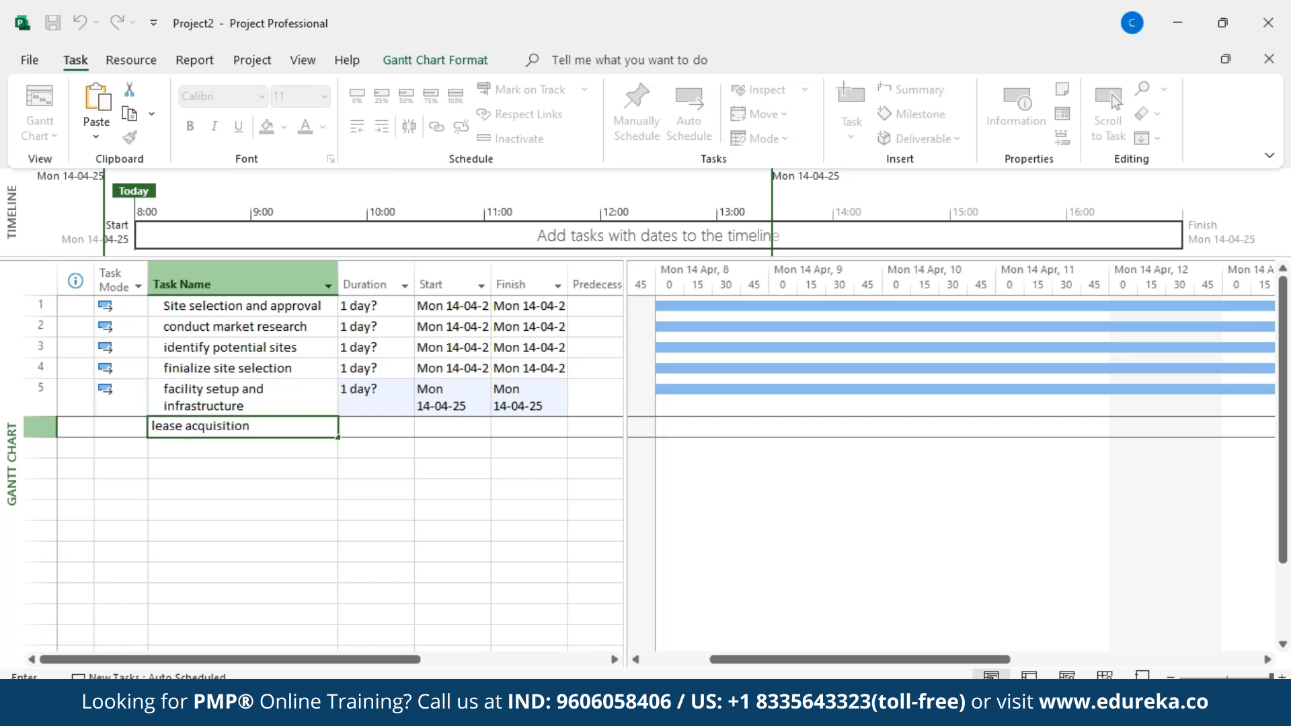
pyautogui.press('Return')
pyautogui.write('facility layout design')
pyautogui.press('Return')
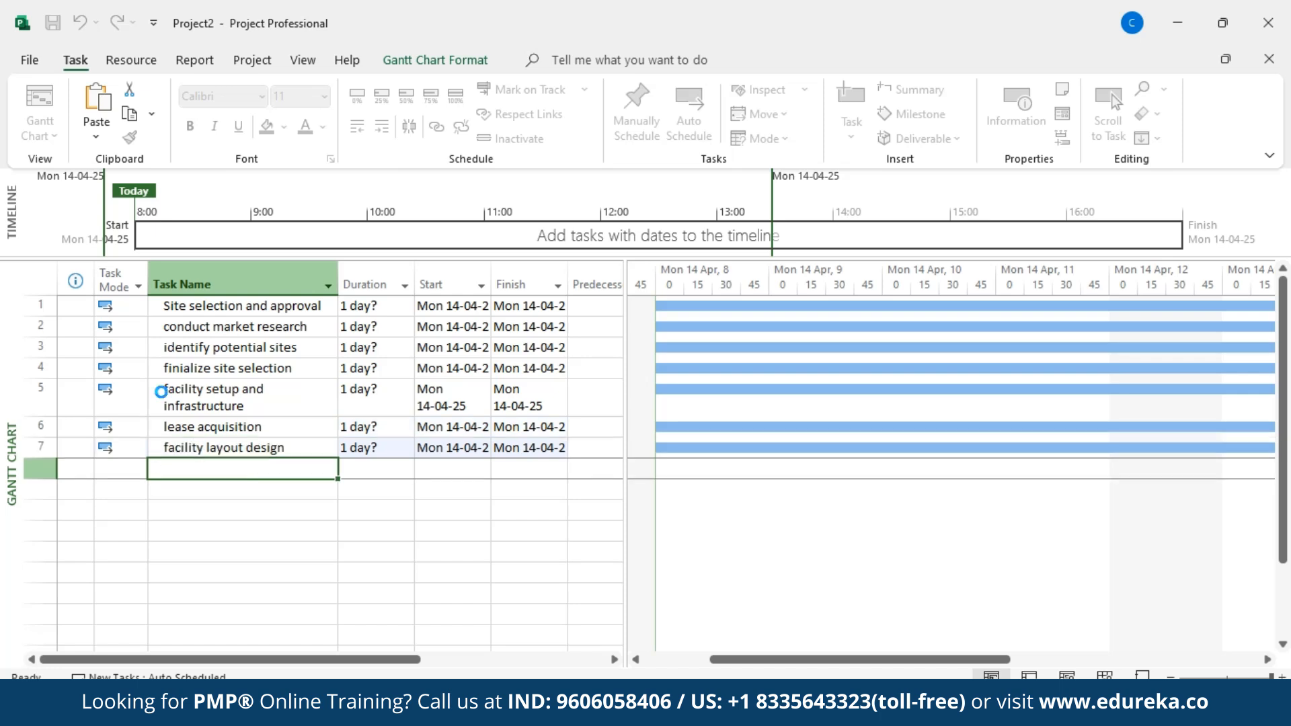
pyautogui.write('infrastructure setup')
pyautogui.press('Return')
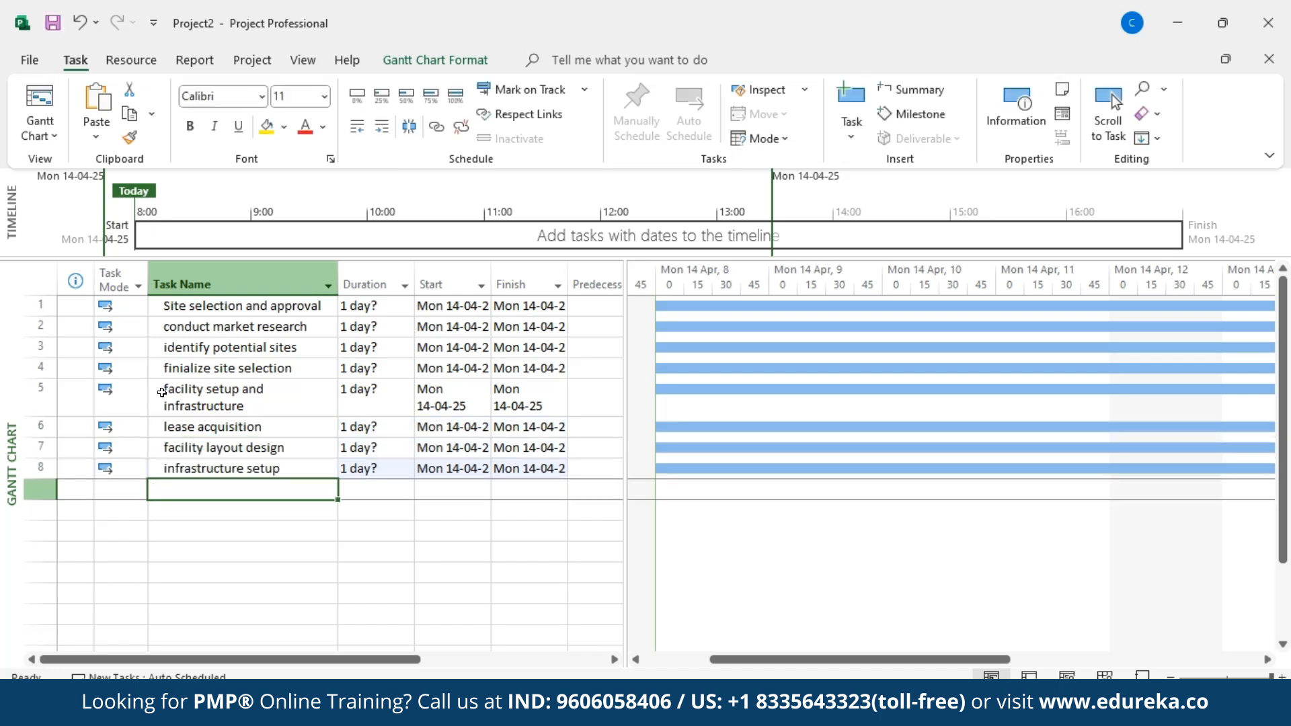
pyautogui.write('facility installation')
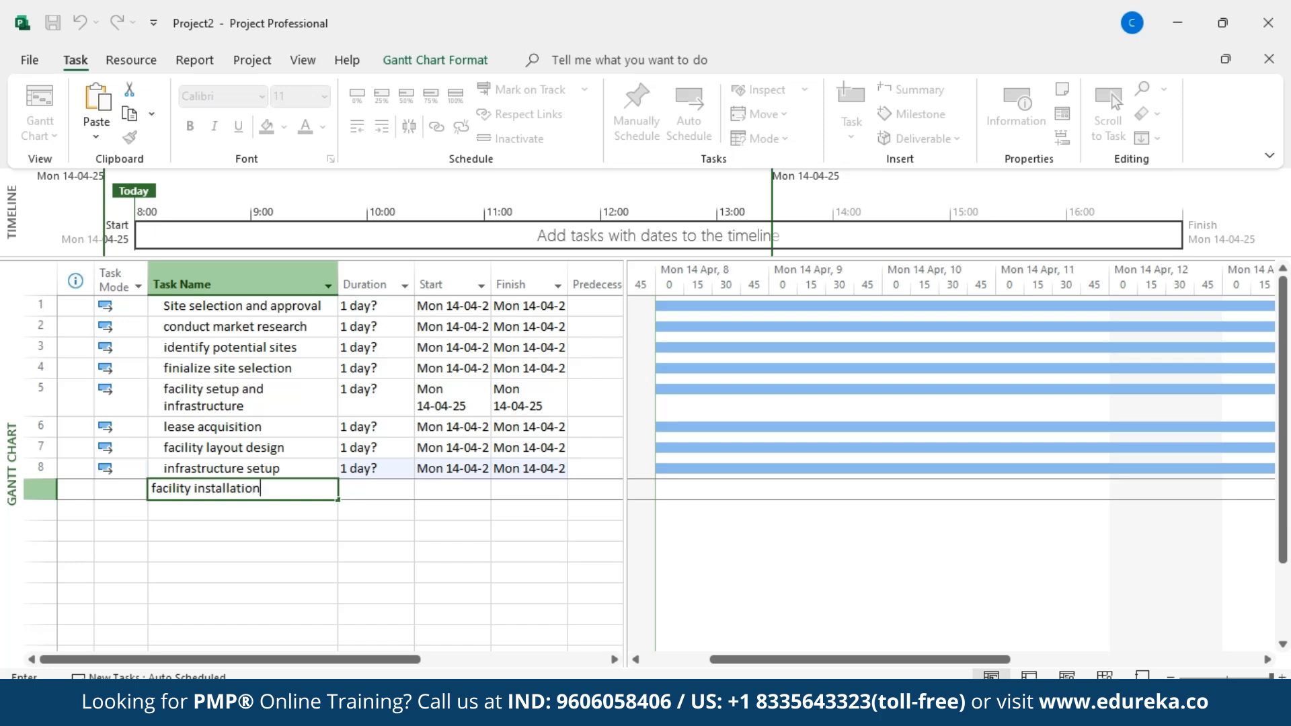
pyautogui.write(' complete')
pyautogui.press('Return')
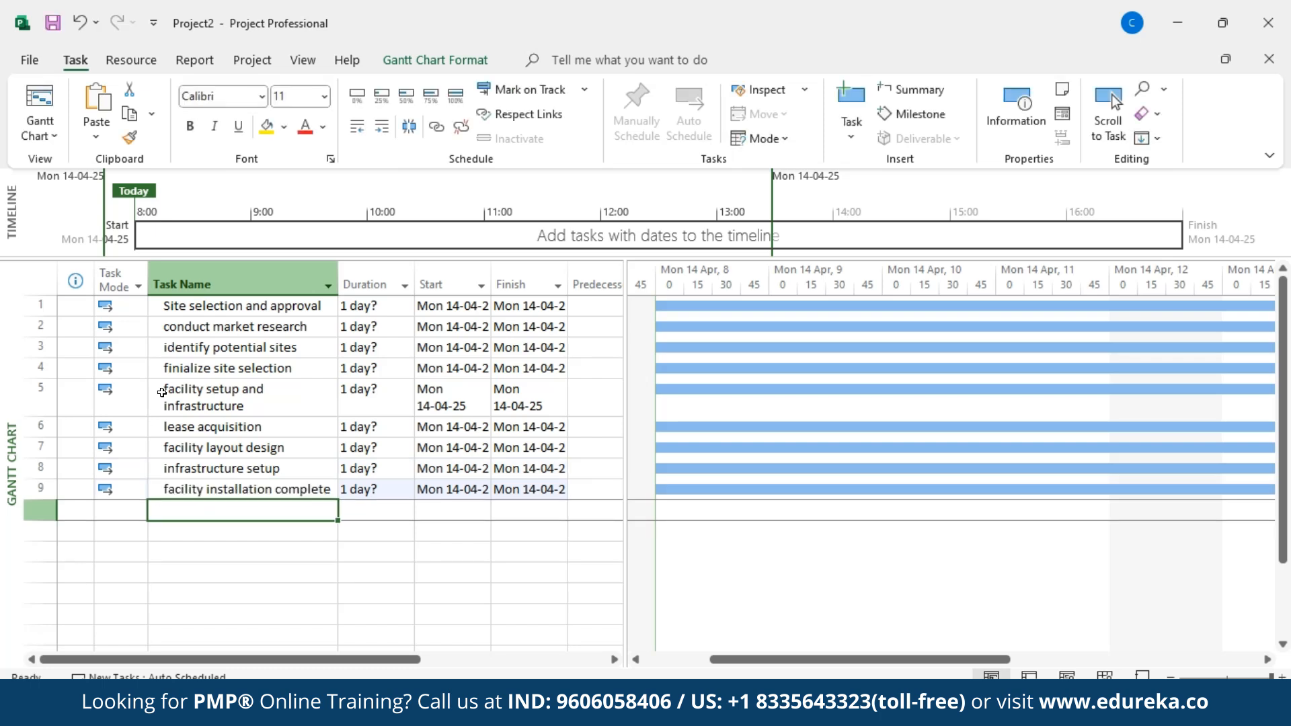
# Add the tasks "tech deployment and systems integration", "deploy tech equipment", "configure network and servers", "systems integration" and "tech systems fully integrated"
pyautogui.write('tech deployment and systems integration')
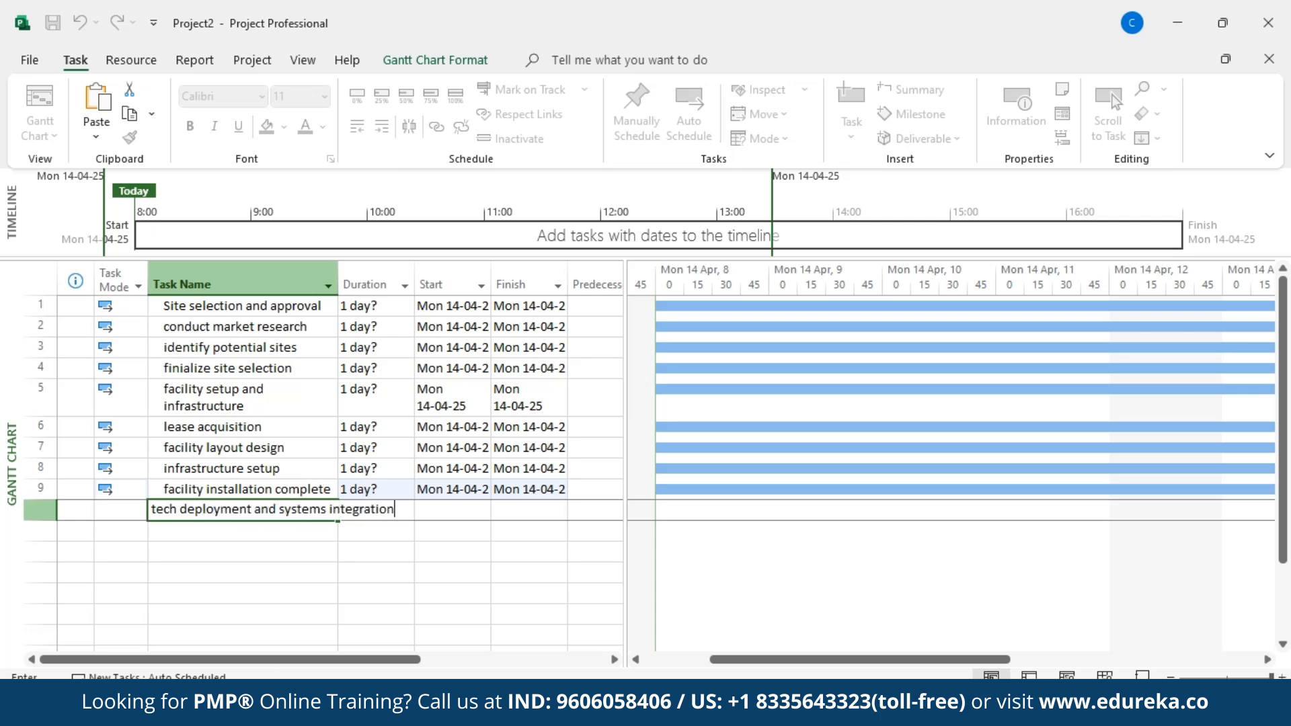
pyautogui.press('Return')
pyautogui.write('deploy tech')
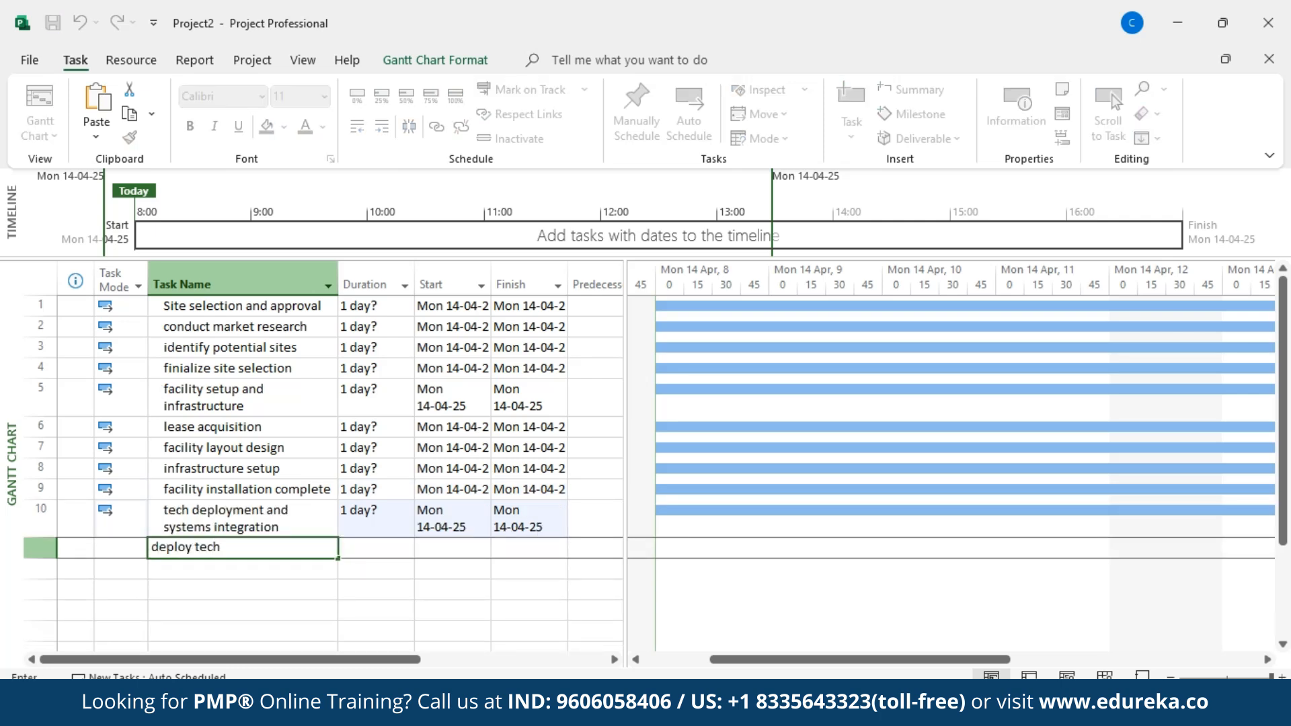
pyautogui.write(' equipment')
pyautogui.press('Return')
pyautogui.write('confi')
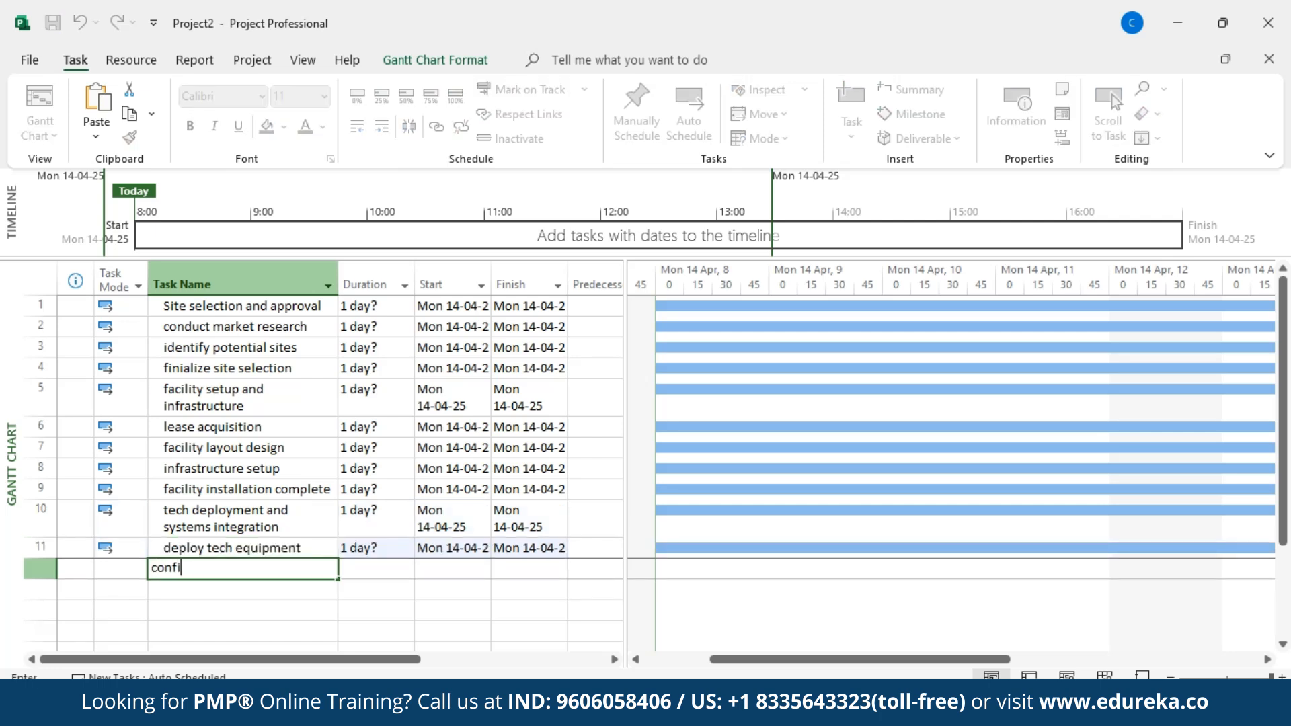
pyautogui.write('gure network and servers')
pyautogui.press('Return')
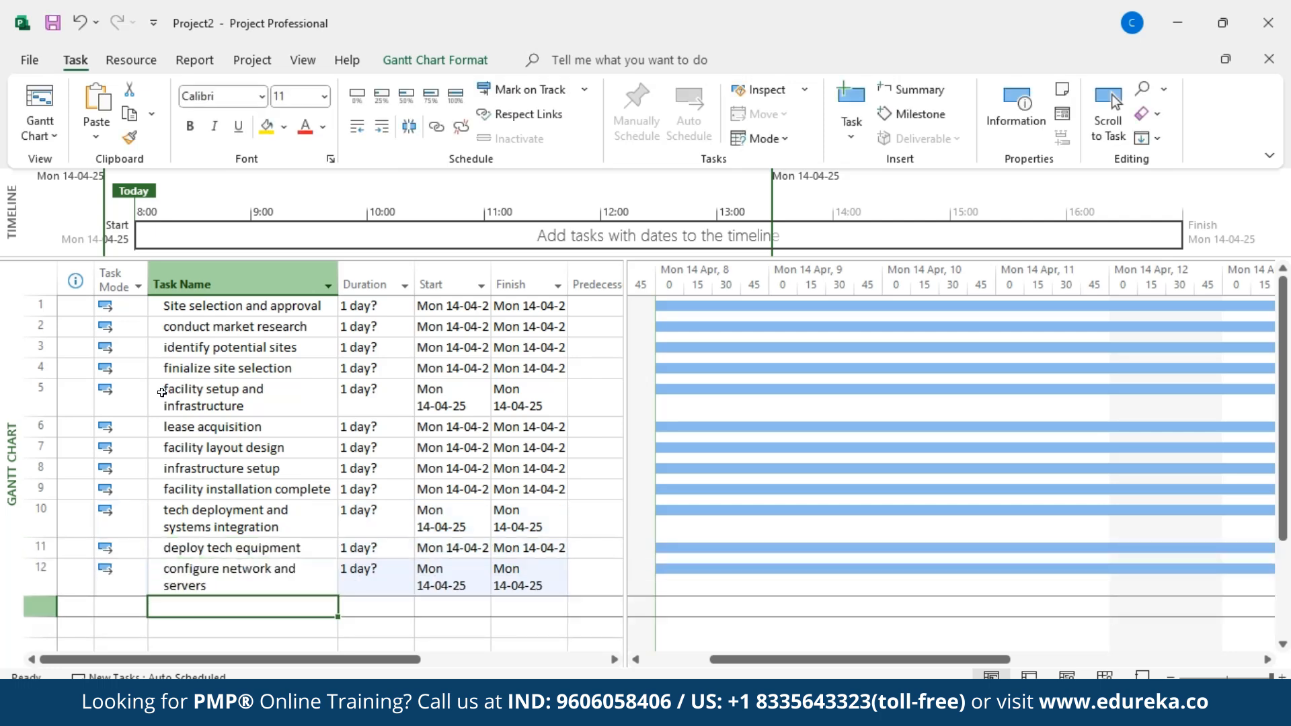
pyautogui.write('systems integration')
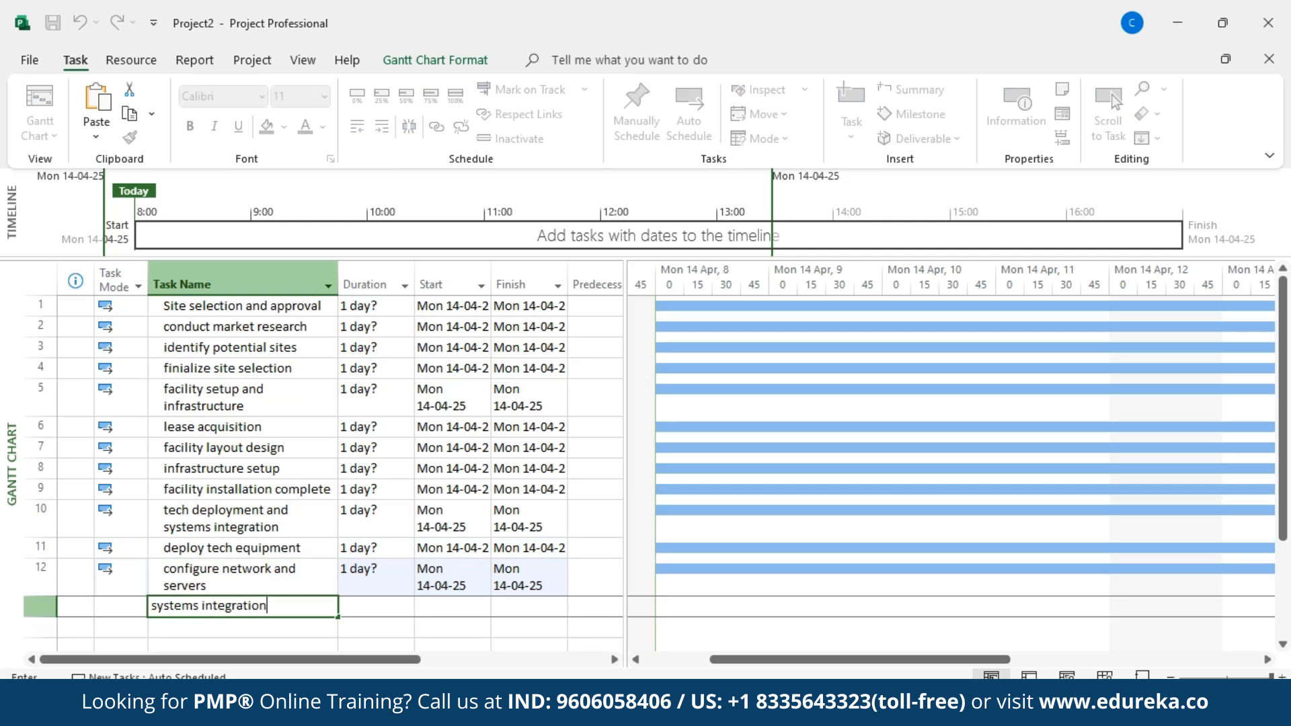
pyautogui.press('Return')
pyautogui.write('tech systems ')
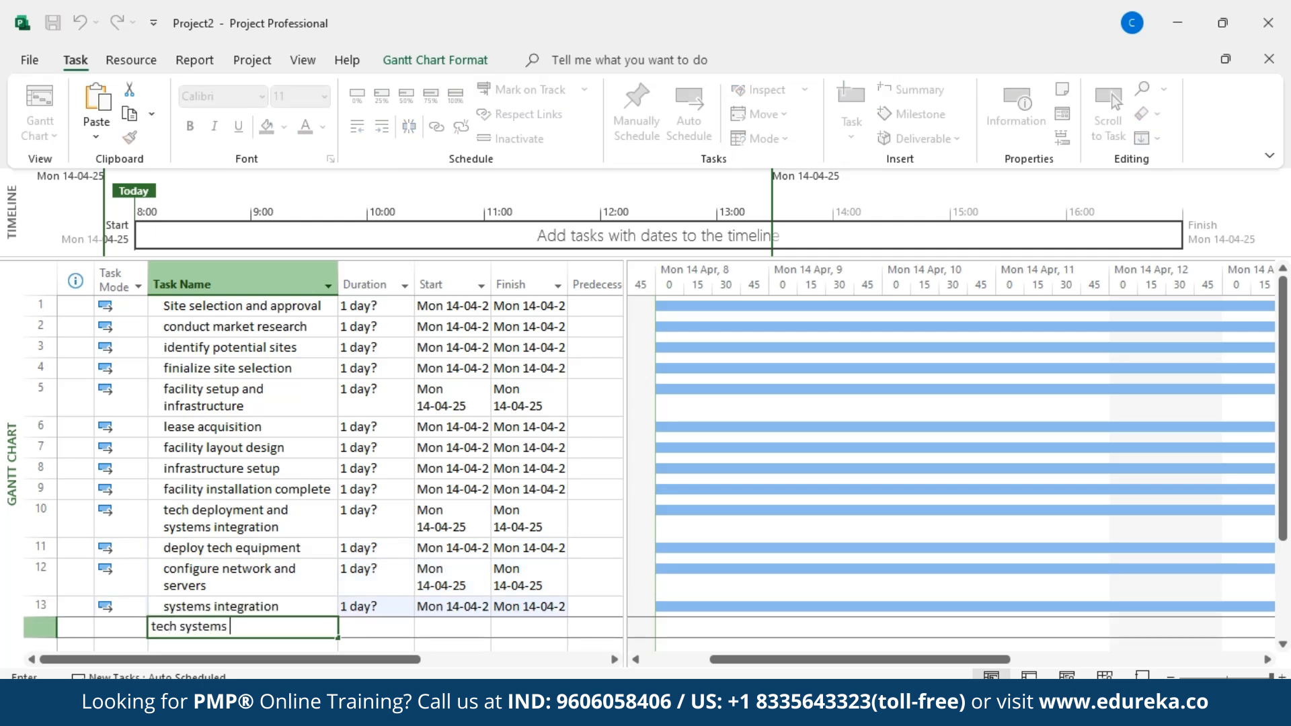
pyautogui.write('fully integrated')
pyautogui.press('Return')
# Add the tasks "recruitment and training", "recruit operations staff", "conduct training" and "team trained" to the task list
pyautogui.write('recruitment and ')
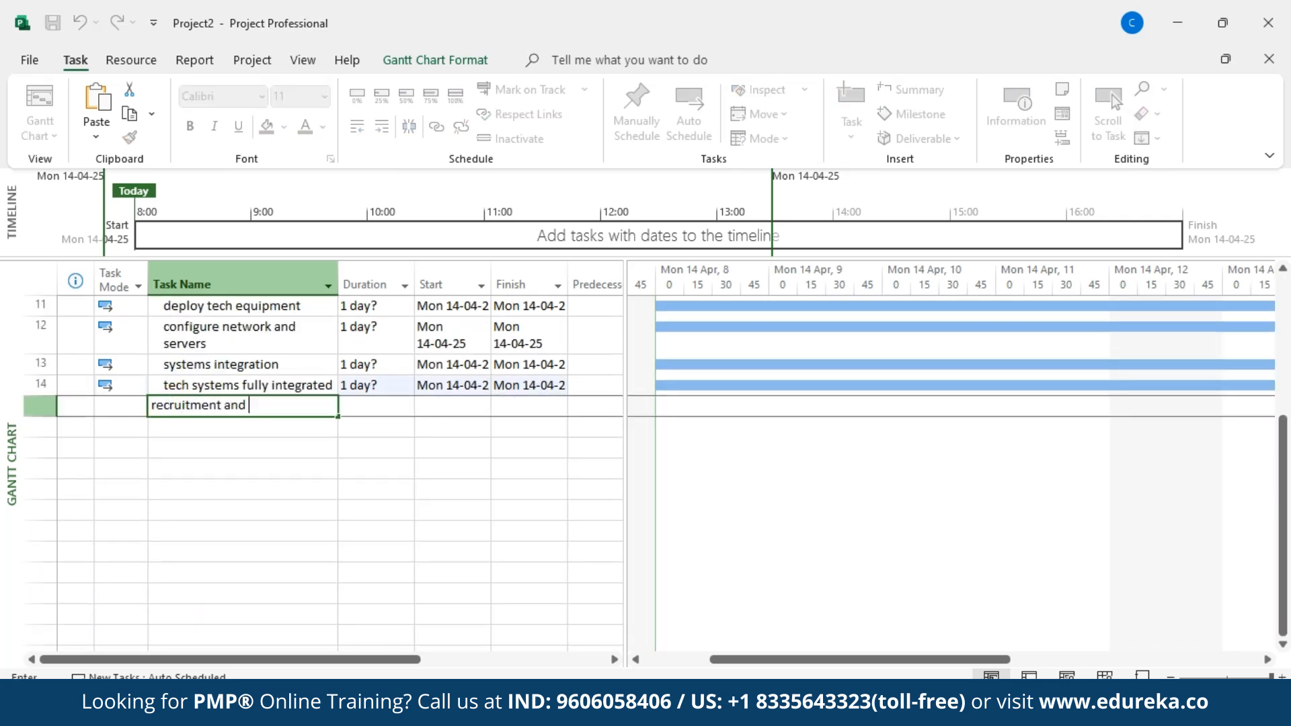
pyautogui.write('training')
pyautogui.press('Return')
pyautogui.write('recruit')
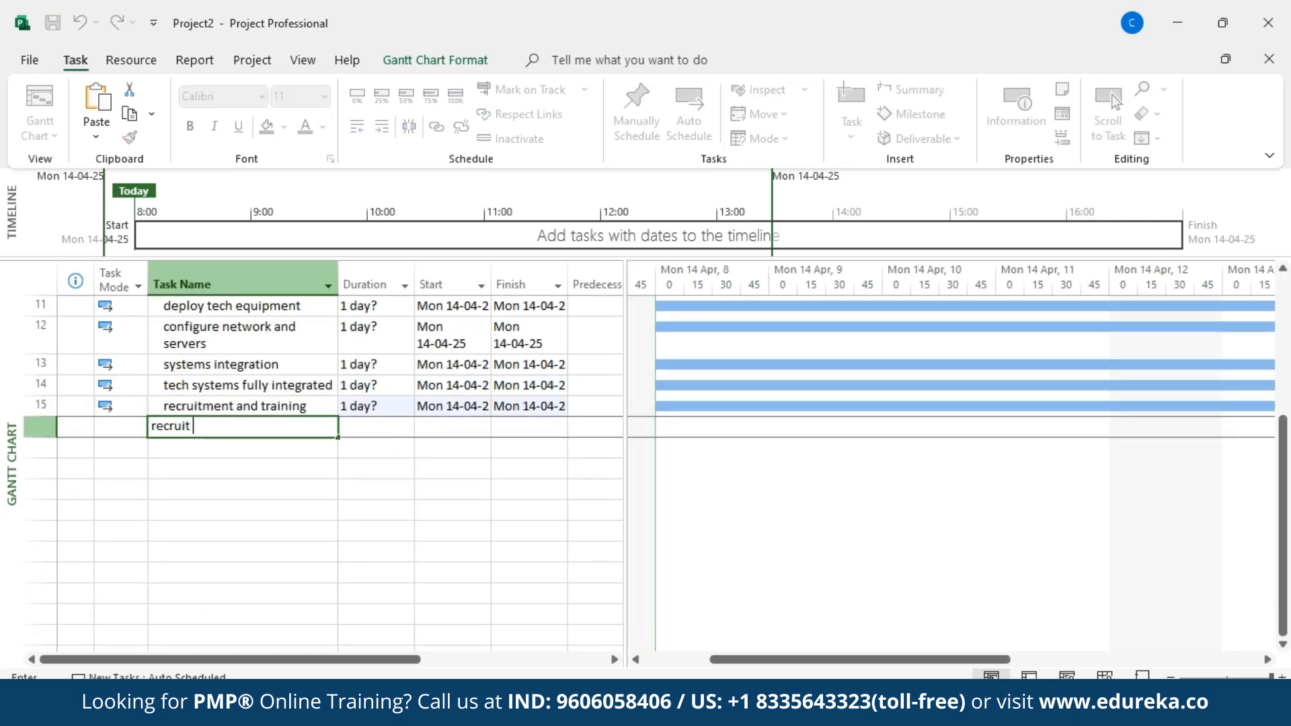
pyautogui.write(' operations staff')
pyautogui.press('Return')
pyautogui.write('conduct training')
pyautogui.press('Return')
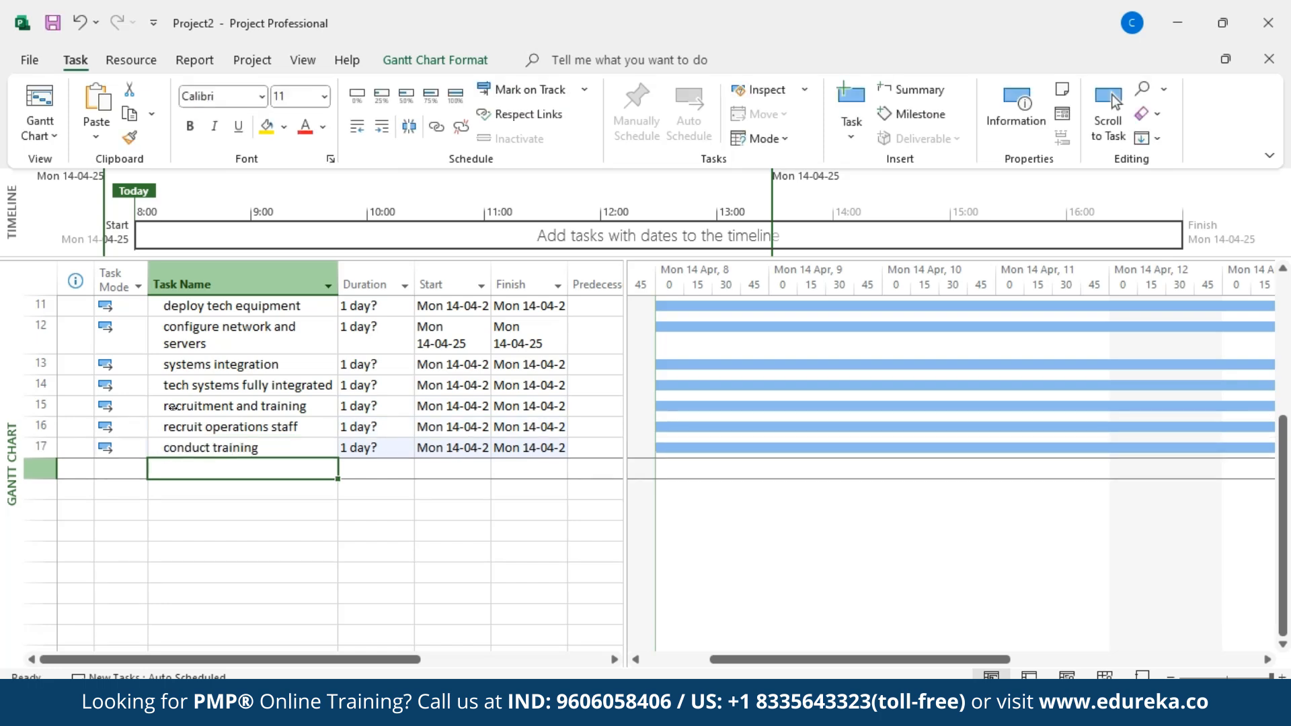
pyautogui.write('te')
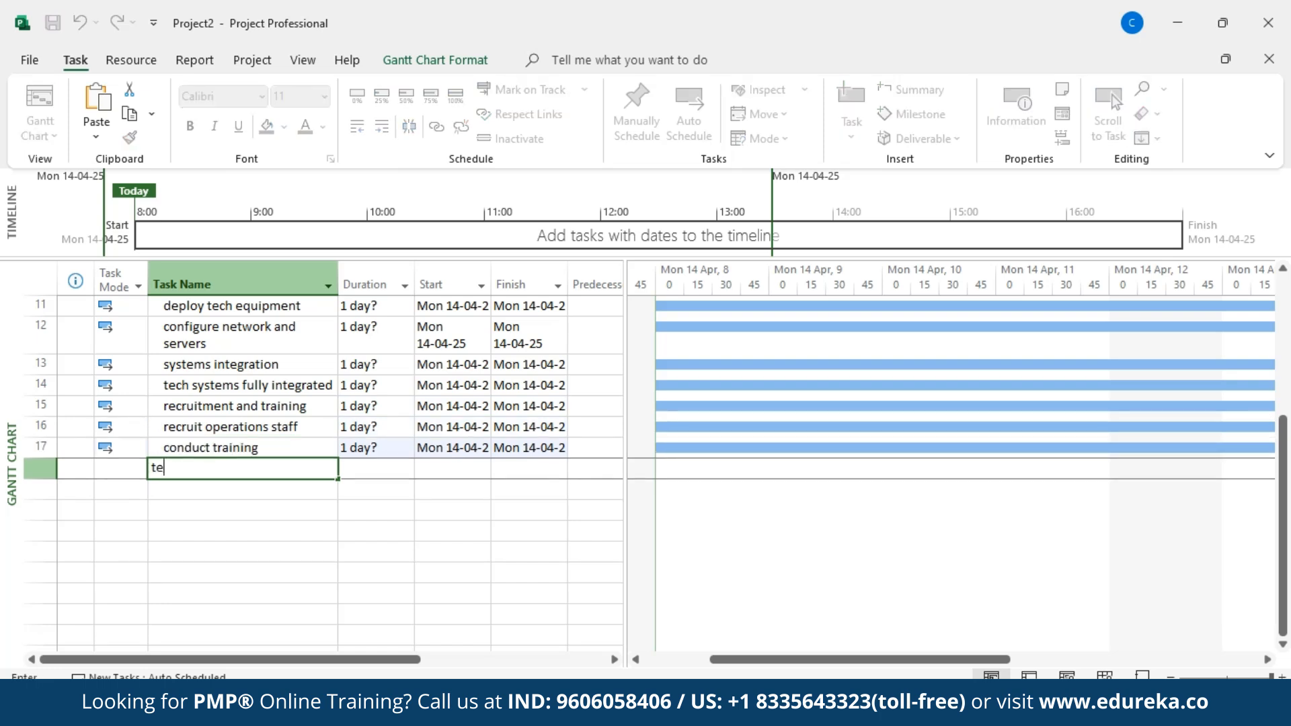
pyautogui.write('am trained')
pyautogui.press('Return')
# Add the final tasks "go-live and operations launch", "pilot launch" and "operations go-live" to the task list
pyautogui.write('go-live and ')
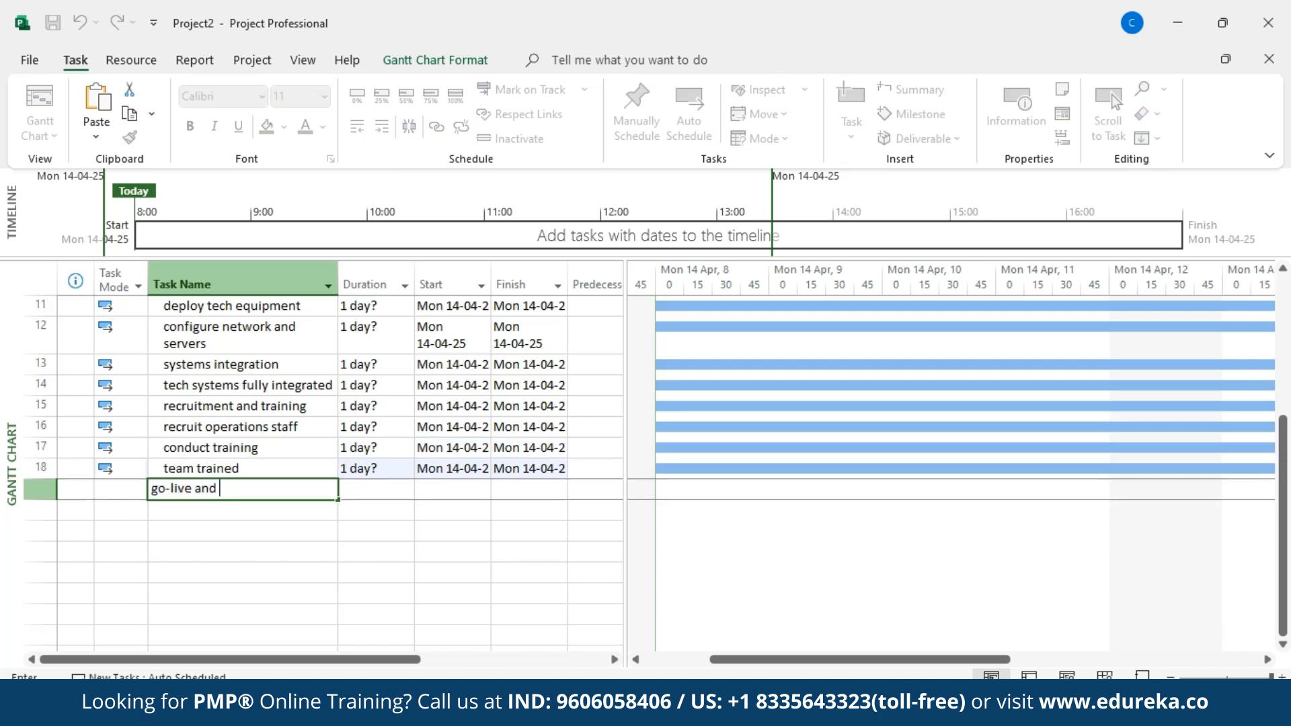
pyautogui.write('operations launch')
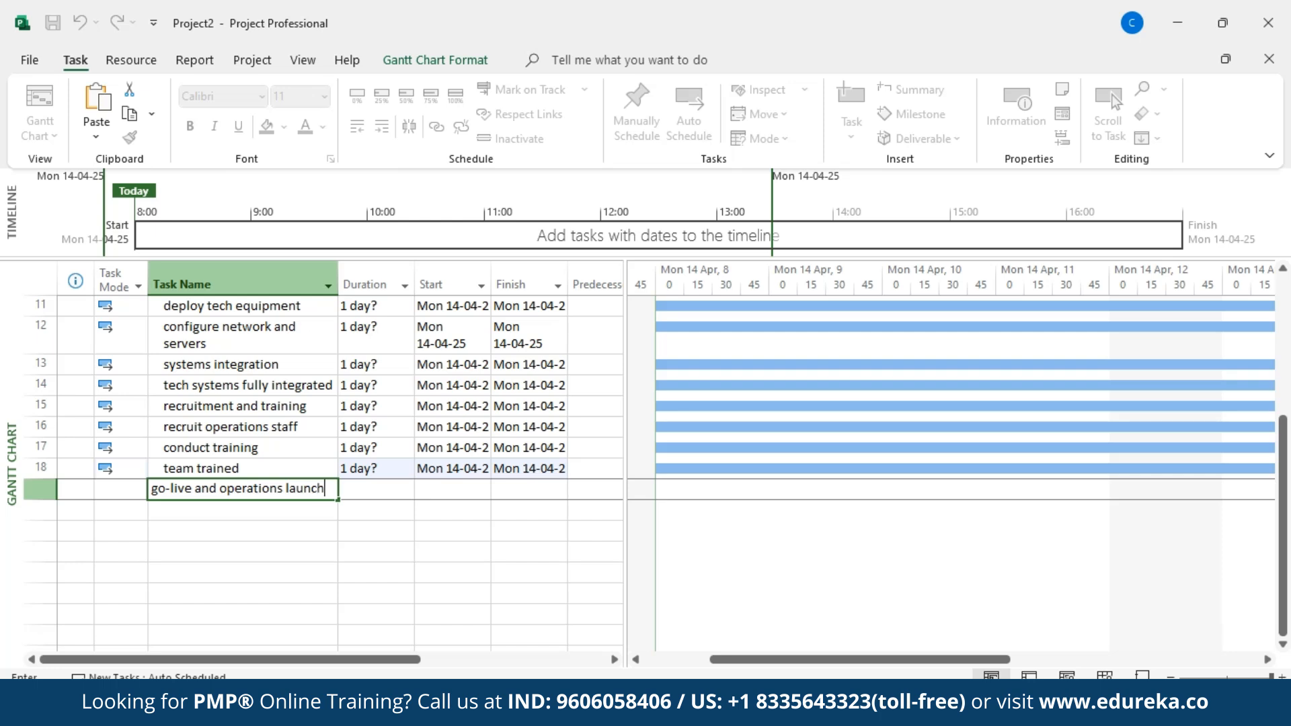
pyautogui.press('Return')
pyautogui.write('pilot launch')
pyautogui.press('Return')
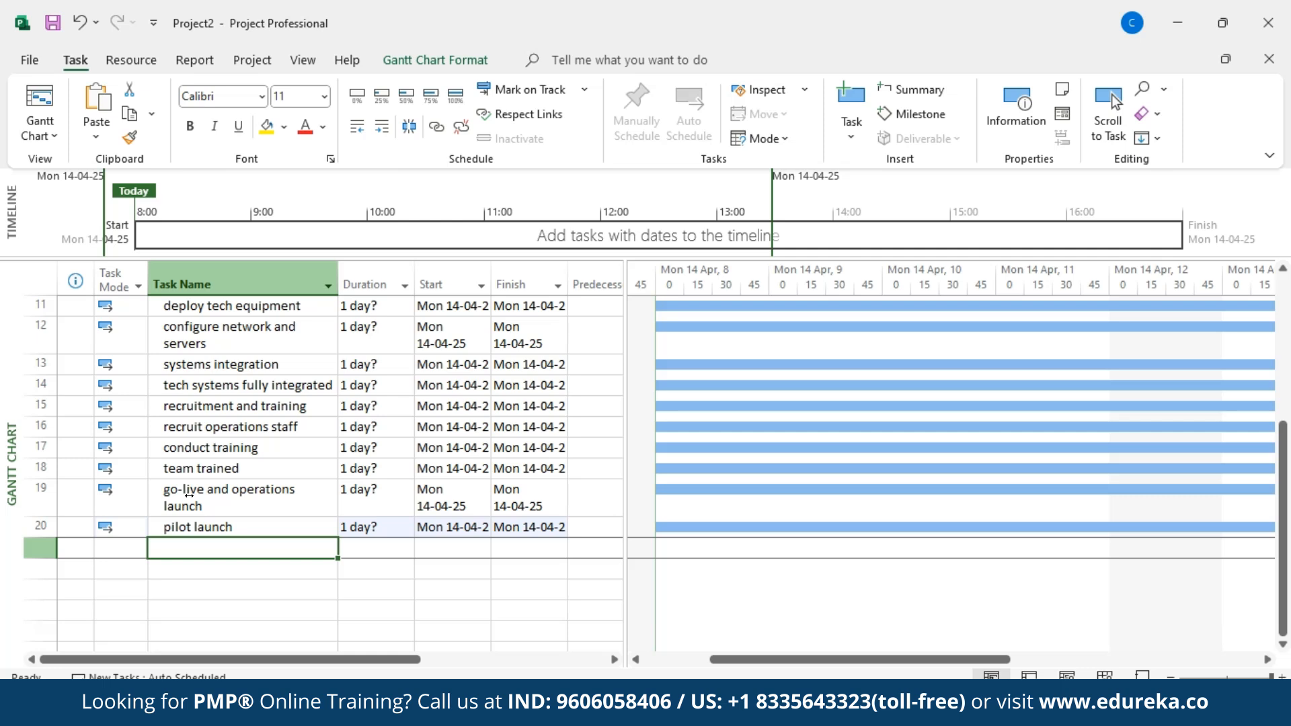
pyautogui.write('operations go-live')
pyautogui.press('Return')
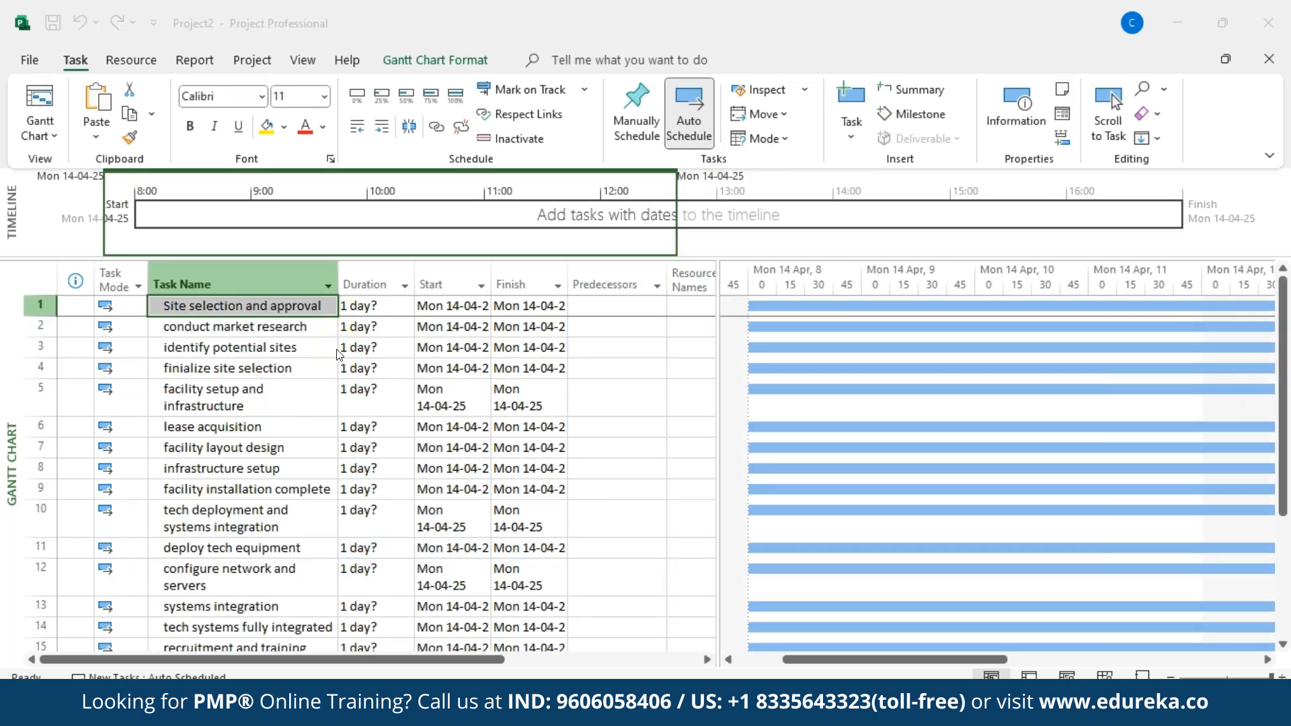
# Indent the detail tasks under each phase, making the site selection, facility setup, tech deployment, recruitment and go-live rows summary tasks
pyautogui.click(330, 400)
pyautogui.click(286, 311)
pyautogui.hotkey('ctrl', 'y')
pyautogui.hotkey('ctrl', 'y')
pyautogui.hotkey('ctrl', 'y')
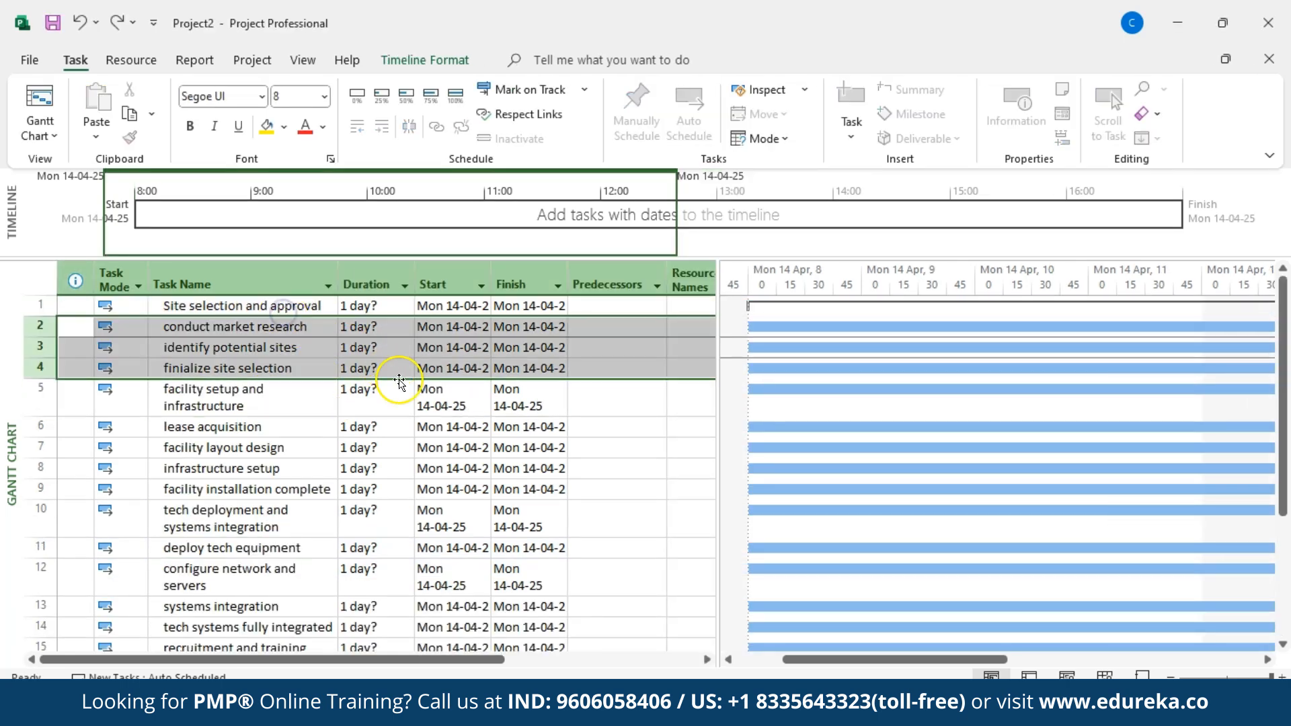
pyautogui.hotkey('ctrl', 'y')
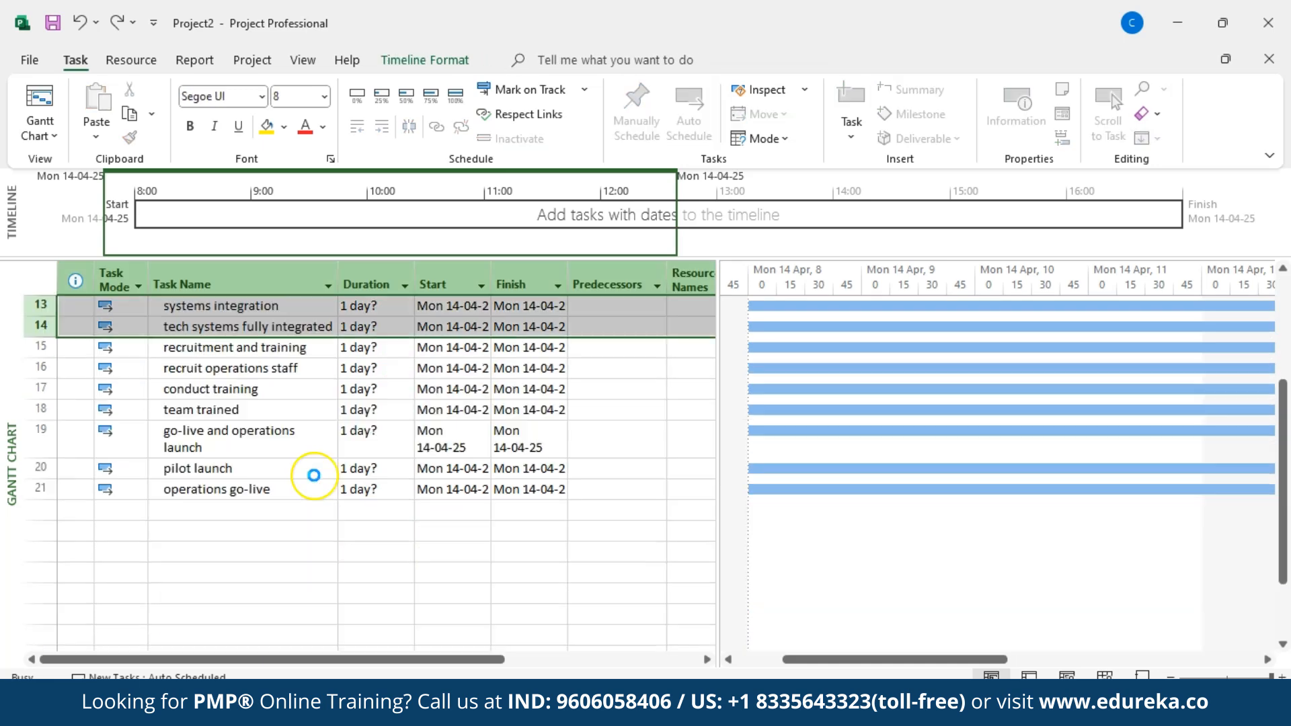
pyautogui.hotkey('ctrl', 'y')
pyautogui.scroll(4, 329, 459)
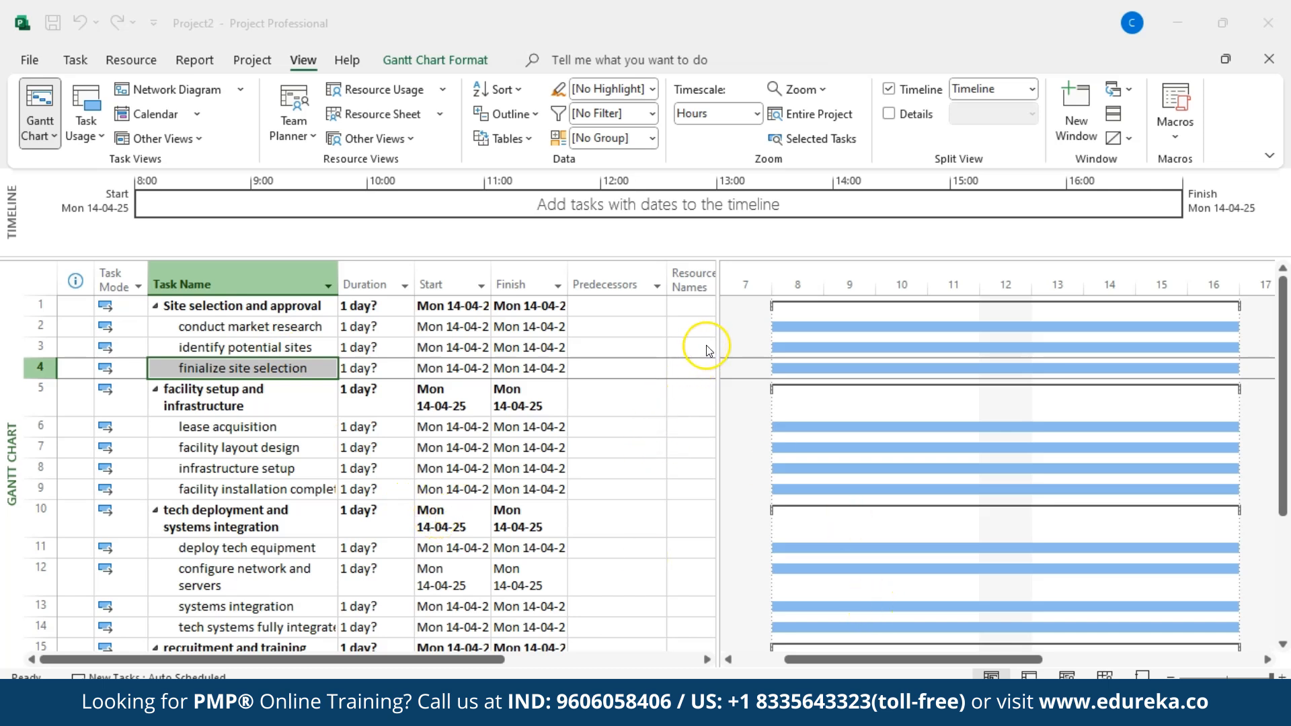
# Link tasks 2 to 4, from "conduct market research" to "finialize site selection", in sequence
pyautogui.click(295, 327)
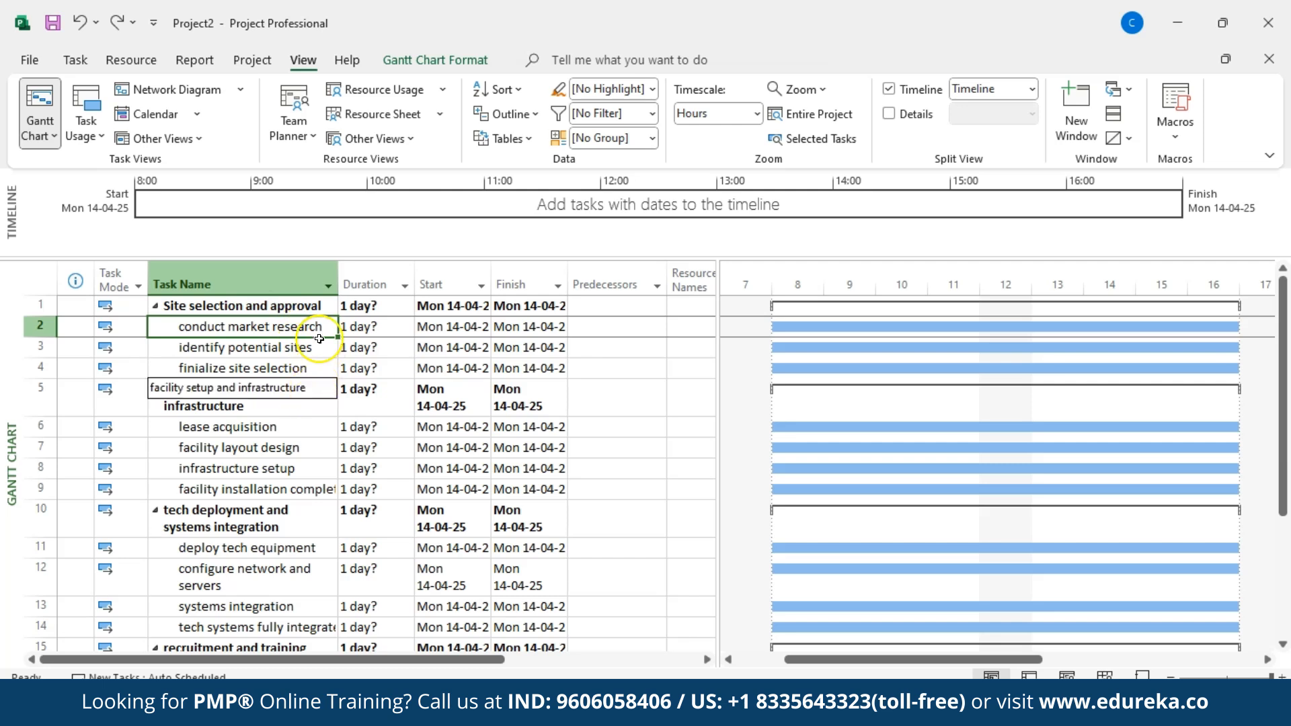
pyautogui.keyDown('shift'); pyautogui.click(275, 367); pyautogui.keyUp('shift')
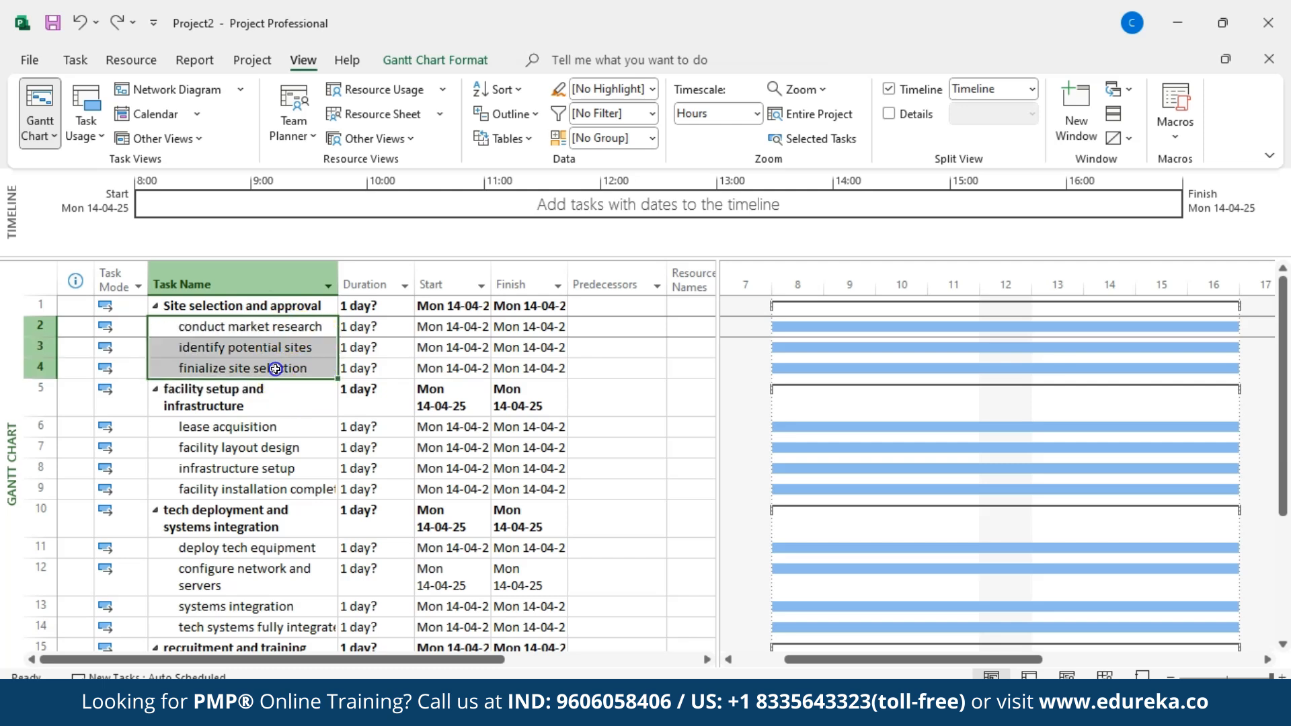
pyautogui.click(76, 60)
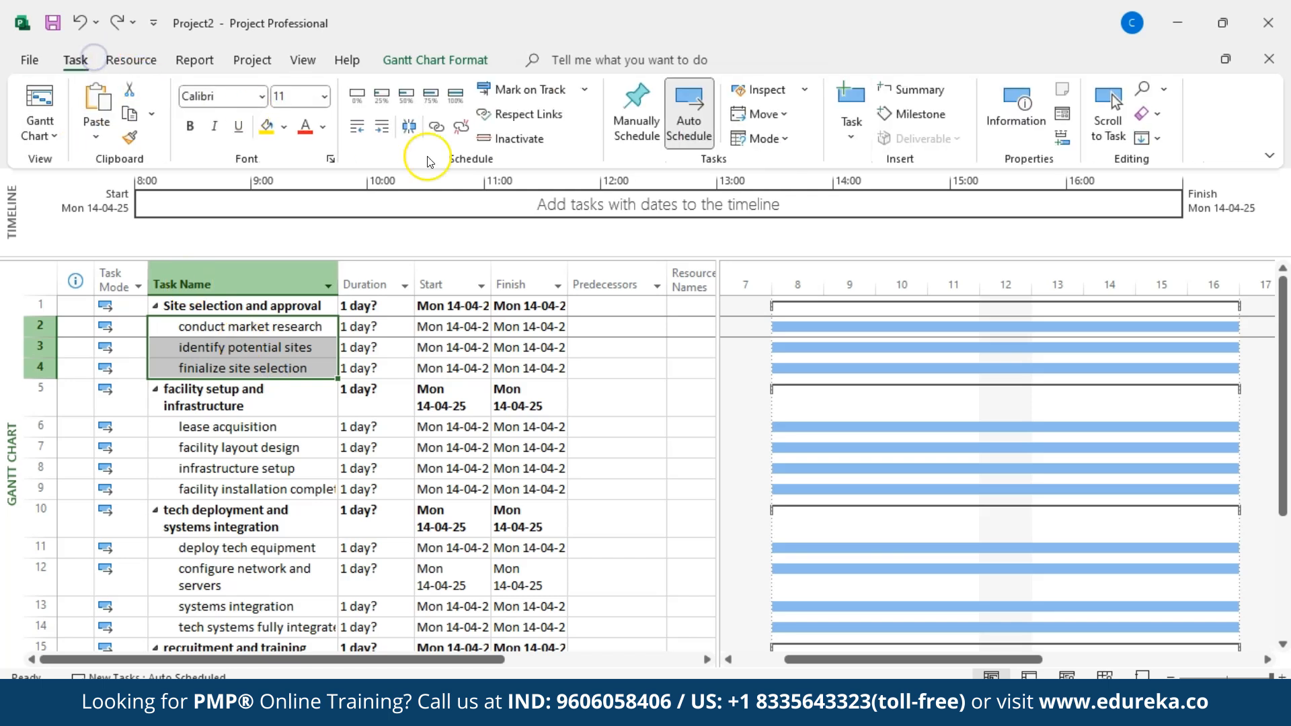
pyautogui.click(436, 128)
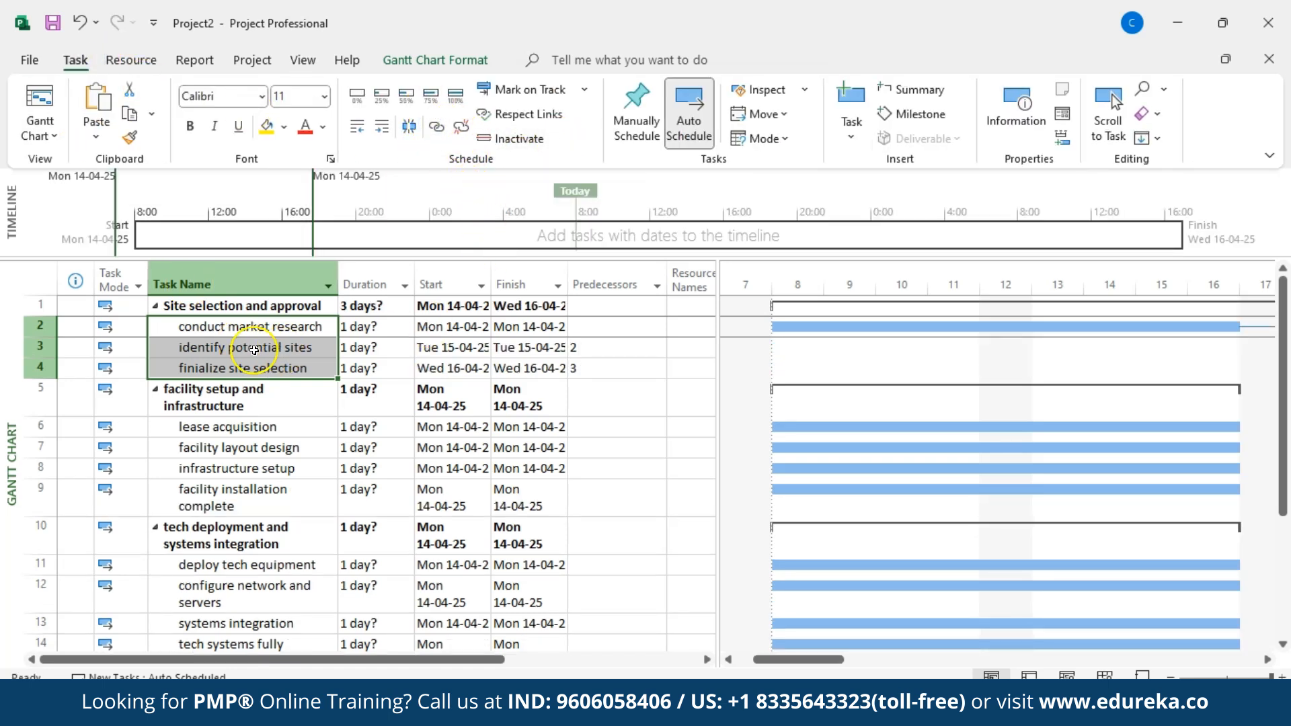
# Fit the entire project into the Gantt chart timescale to view the linked site selection tasks
pyautogui.click(613, 347)
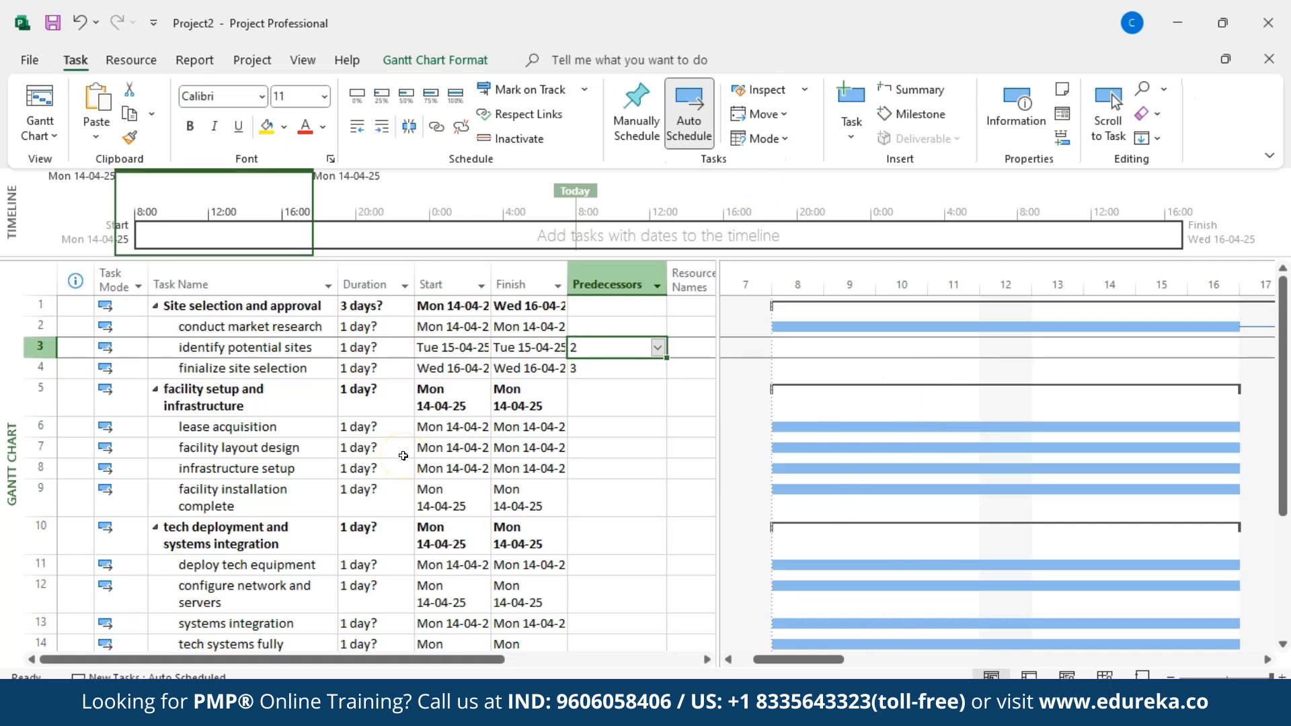
pyautogui.click(304, 60)
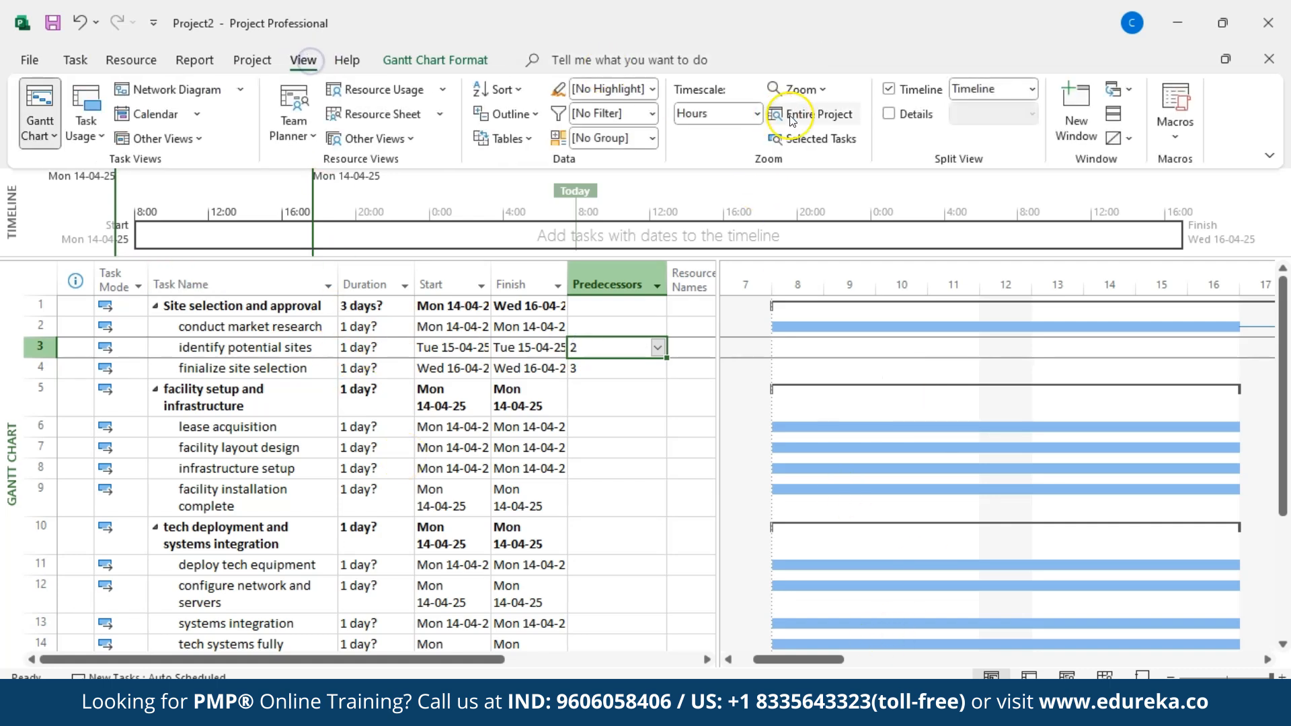
pyautogui.click(829, 113)
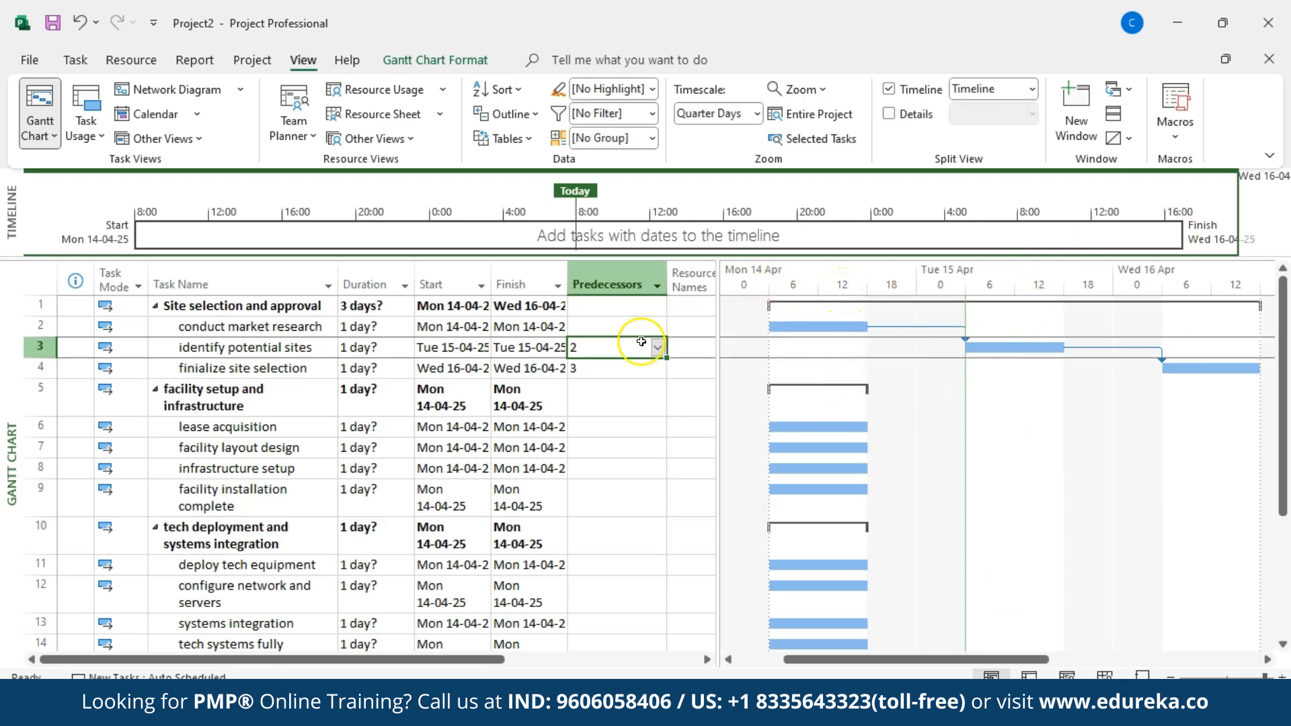
# Link the subtasks in sequence within the facility setup and tech deployment phases, and fit the entire project into the Gantt chart
pyautogui.click(181, 426)
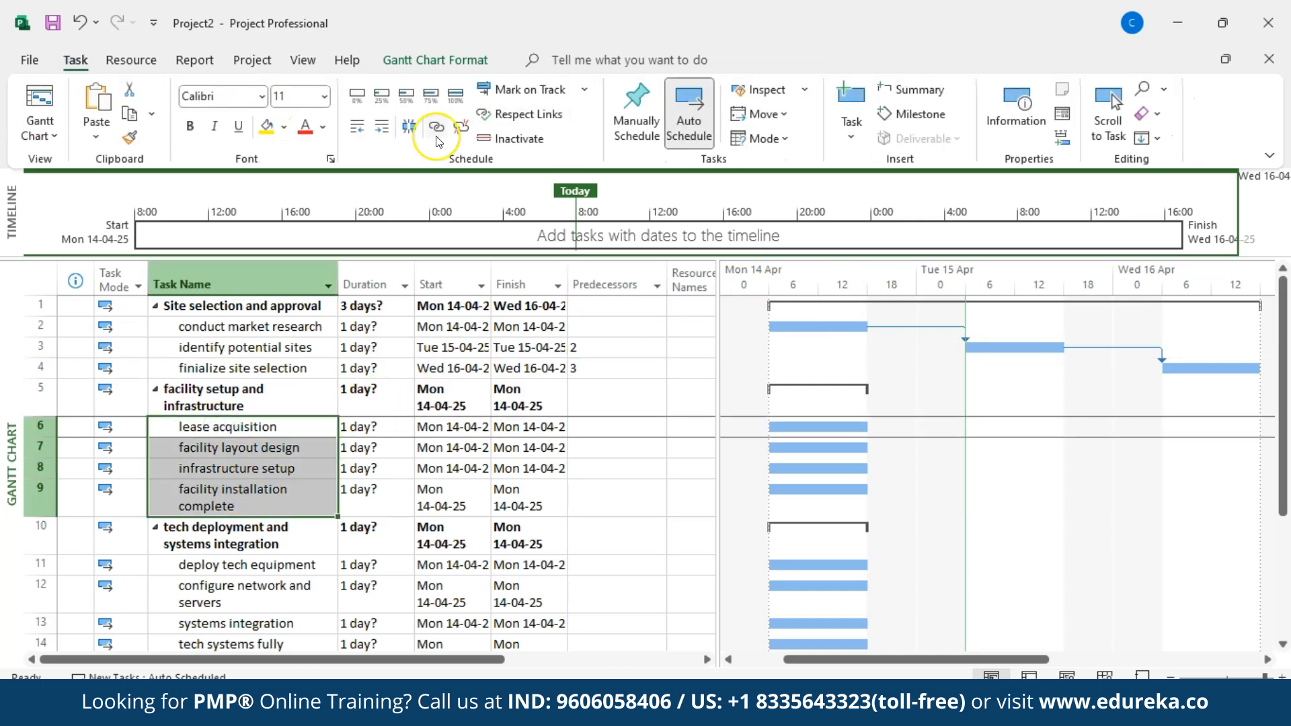
pyautogui.click(814, 114)
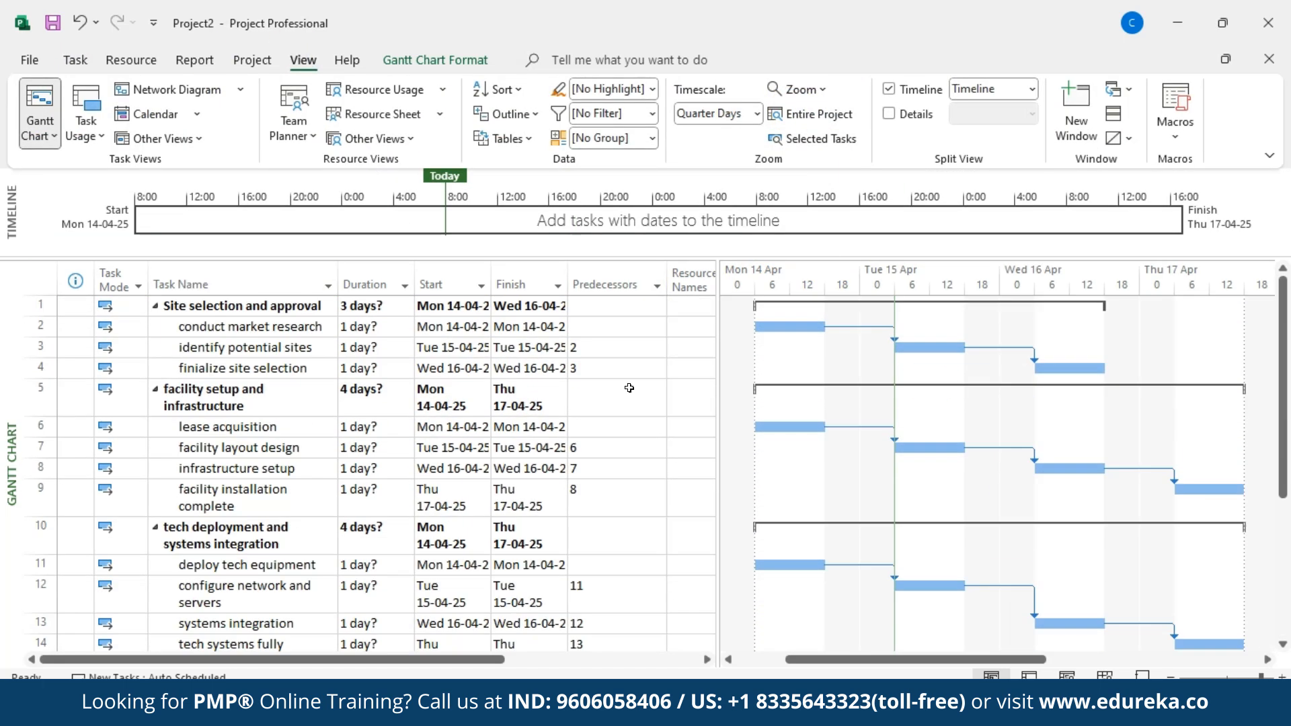
pyautogui.click(628, 388)
pyautogui.click(640, 332)
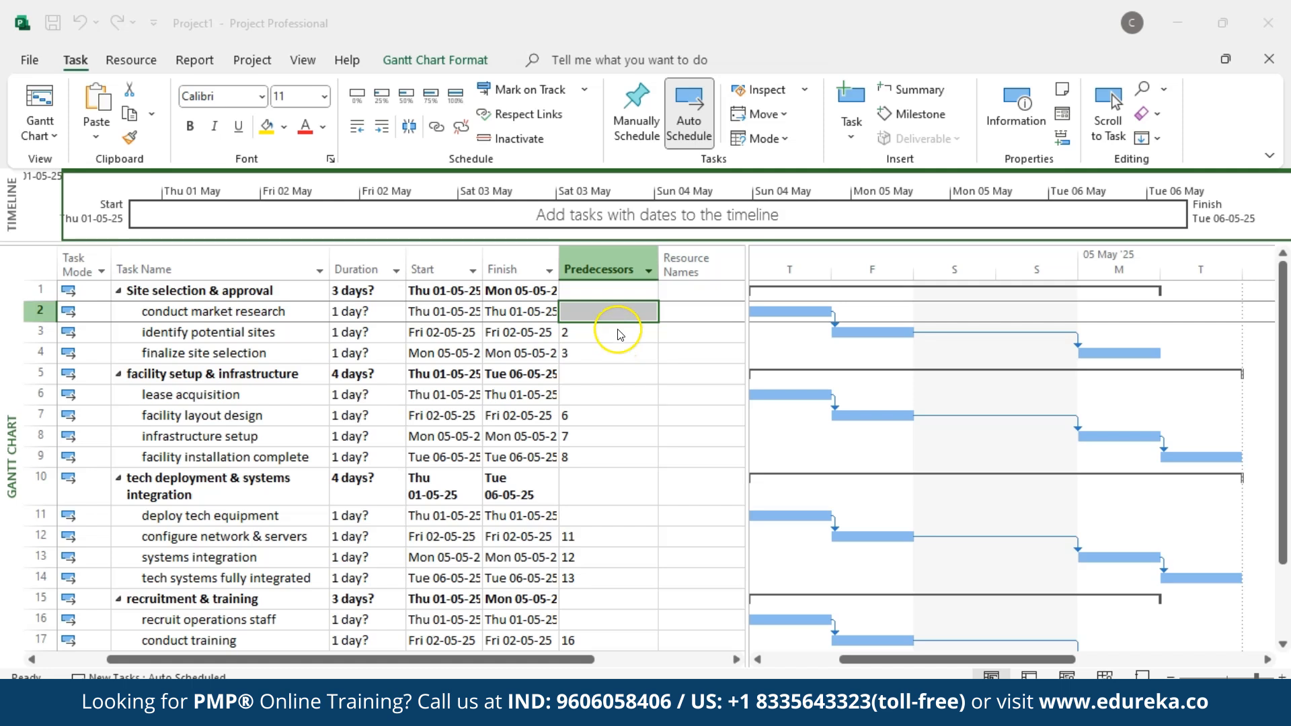
# Set task 4 as the predecessor of the "facility setup & infrastructure" summary task
pyautogui.click(604, 377)
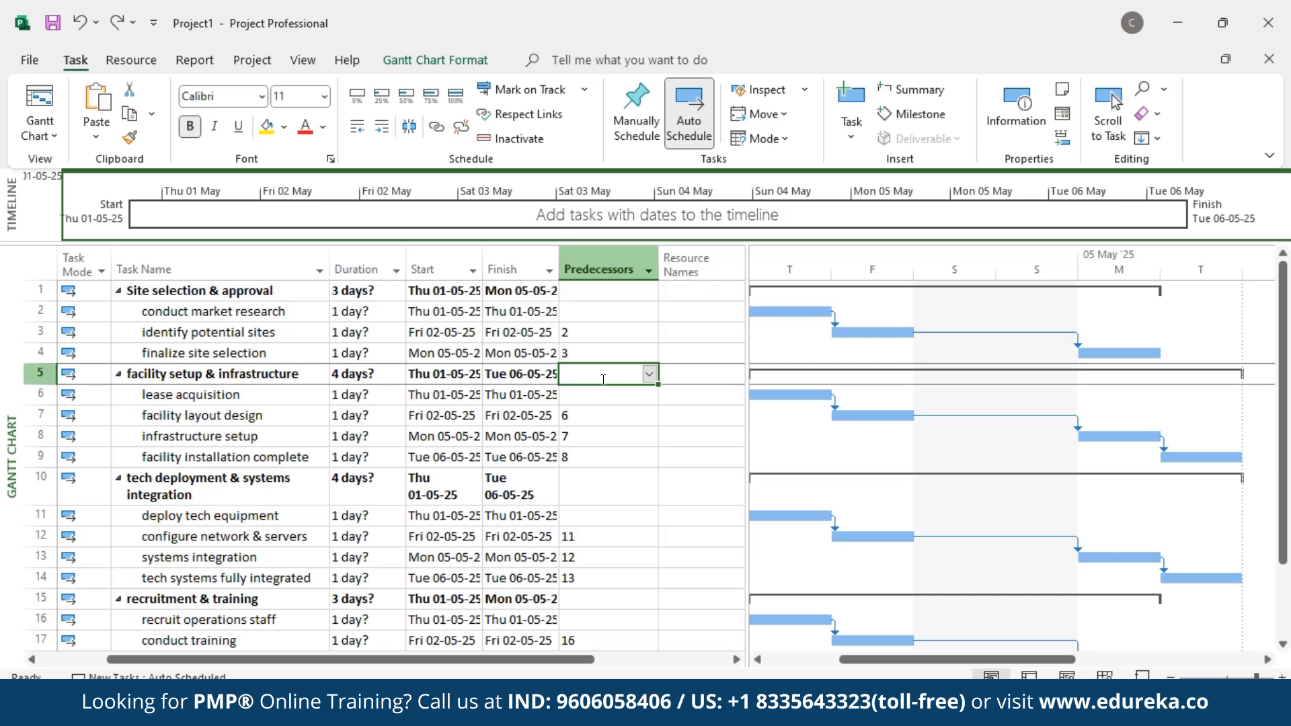
pyautogui.write('4')
pyautogui.click(599, 414)
pyautogui.scroll(-1, 606, 470)
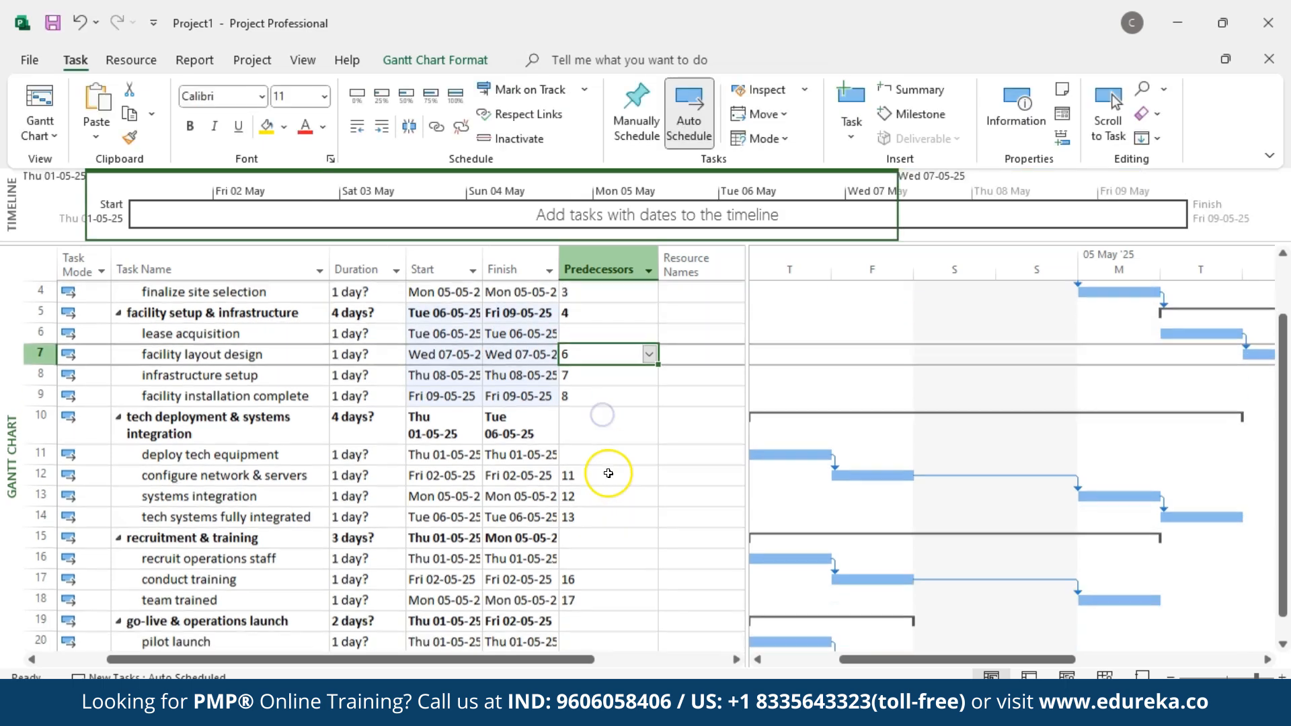
# Set predecessor 7 for "recruit operations staff" and predecessors 9, 14 and 18 for "pilot launch"
pyautogui.click(597, 455)
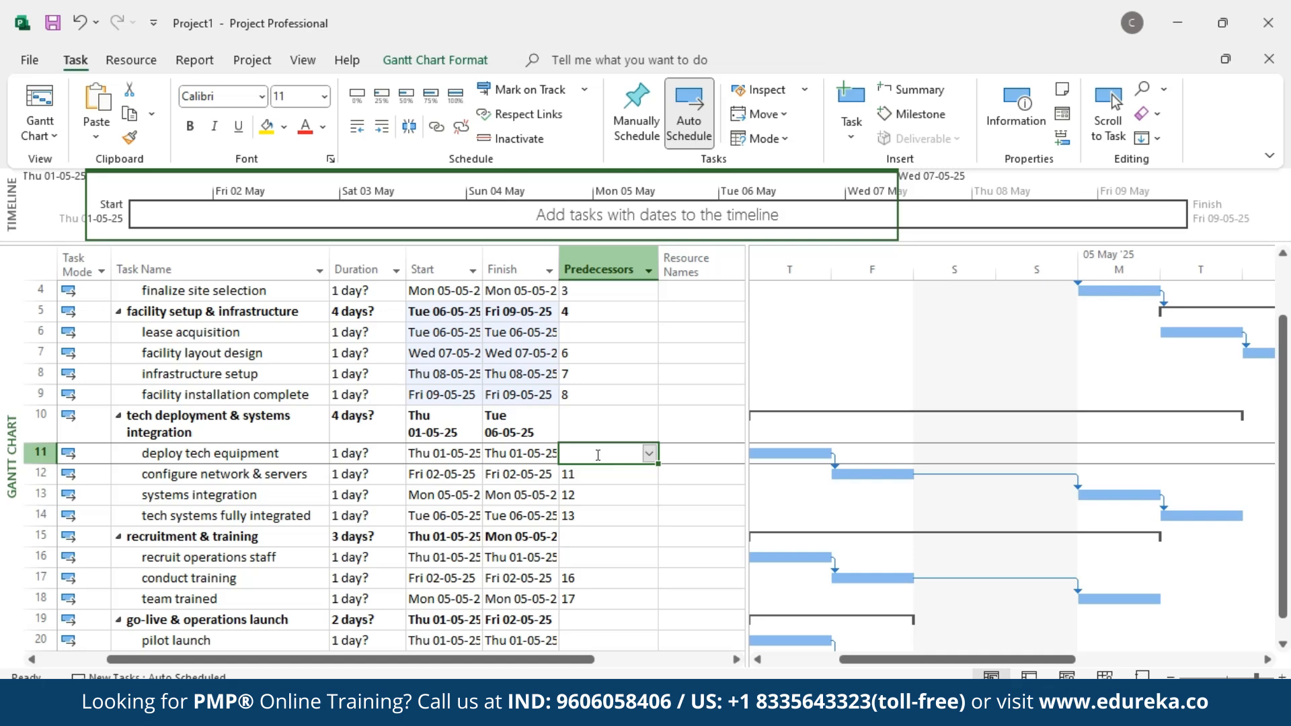
pyautogui.scroll(-1, 599, 485)
pyautogui.click(596, 497)
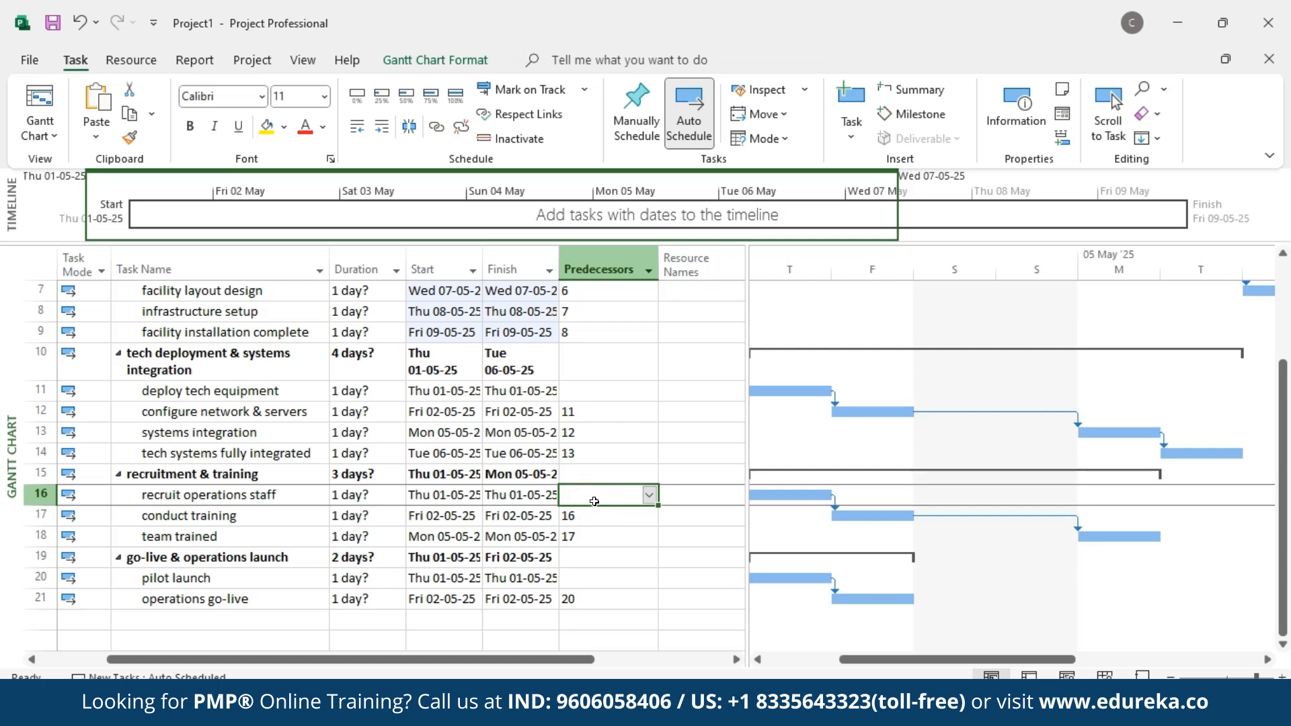
pyautogui.click(596, 519)
pyautogui.scroll(-1, 595, 515)
pyautogui.click(595, 513)
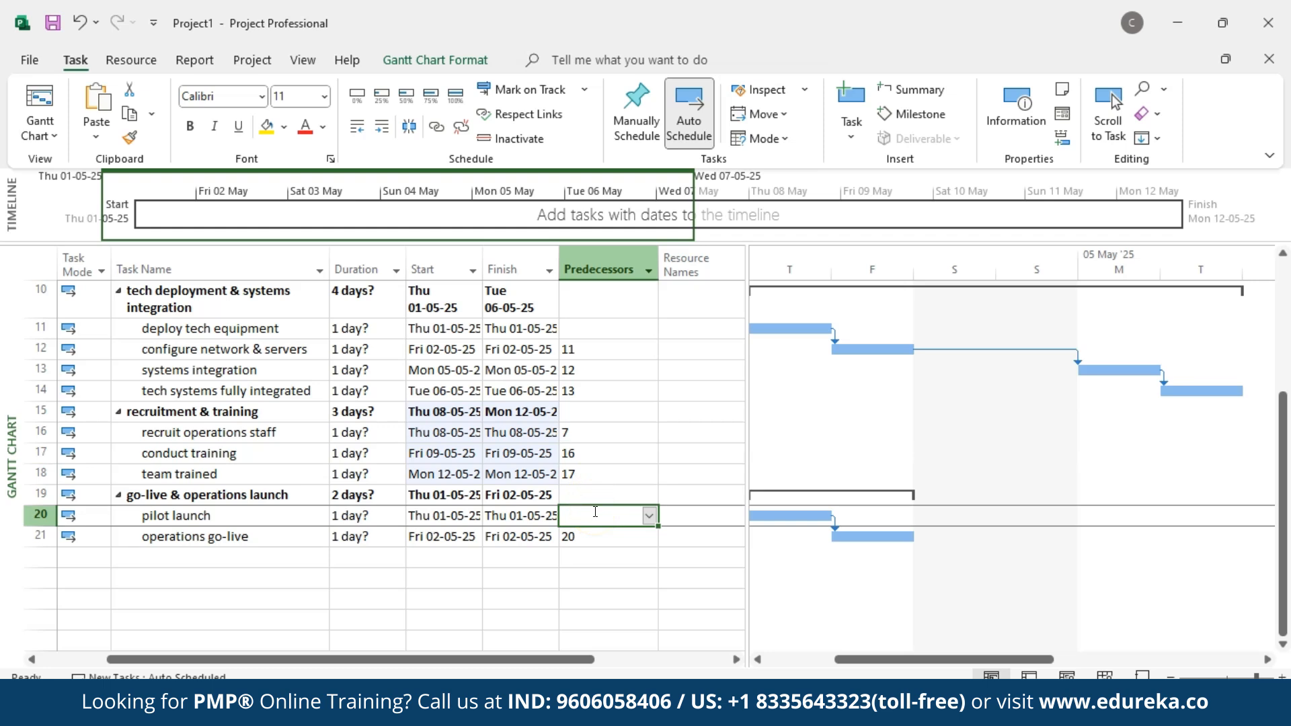
pyautogui.click(597, 515)
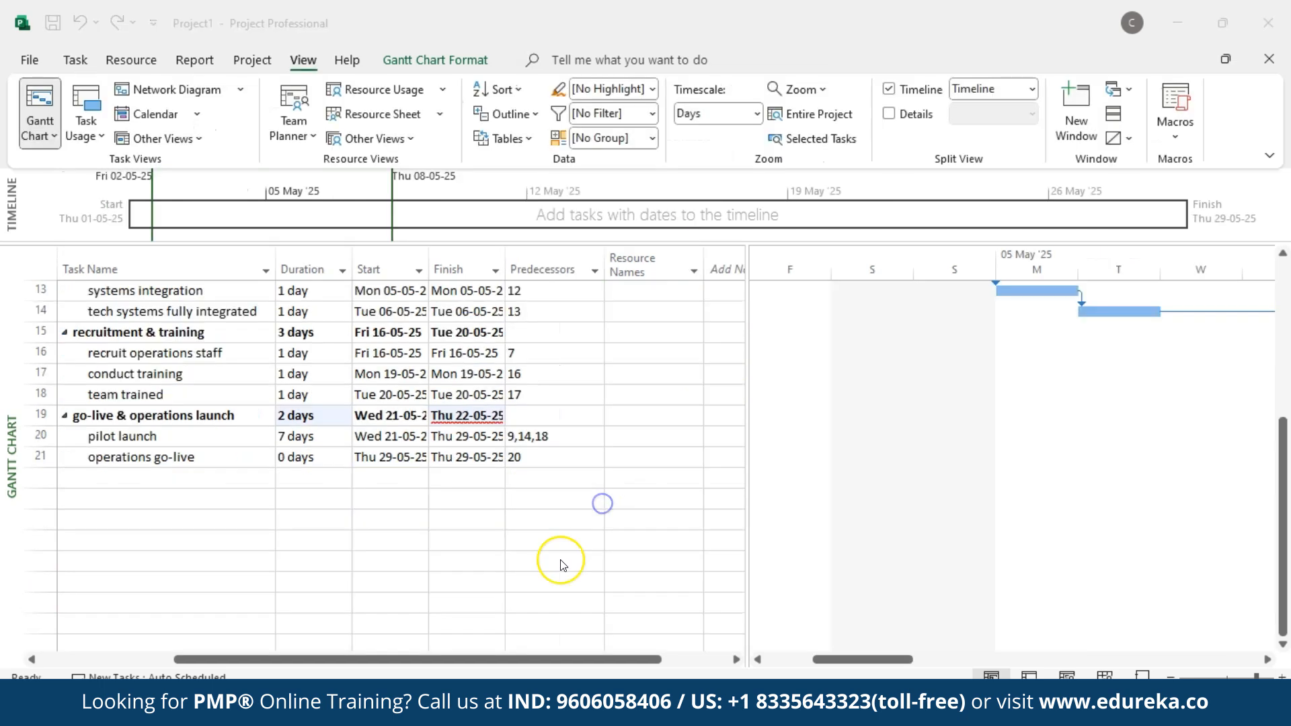
# Set the durations of "conduct market research" to 7 days, "identify potential sites" to 13 days and "finalize site selection" to 0 days
pyautogui.scroll(4, 533, 517)
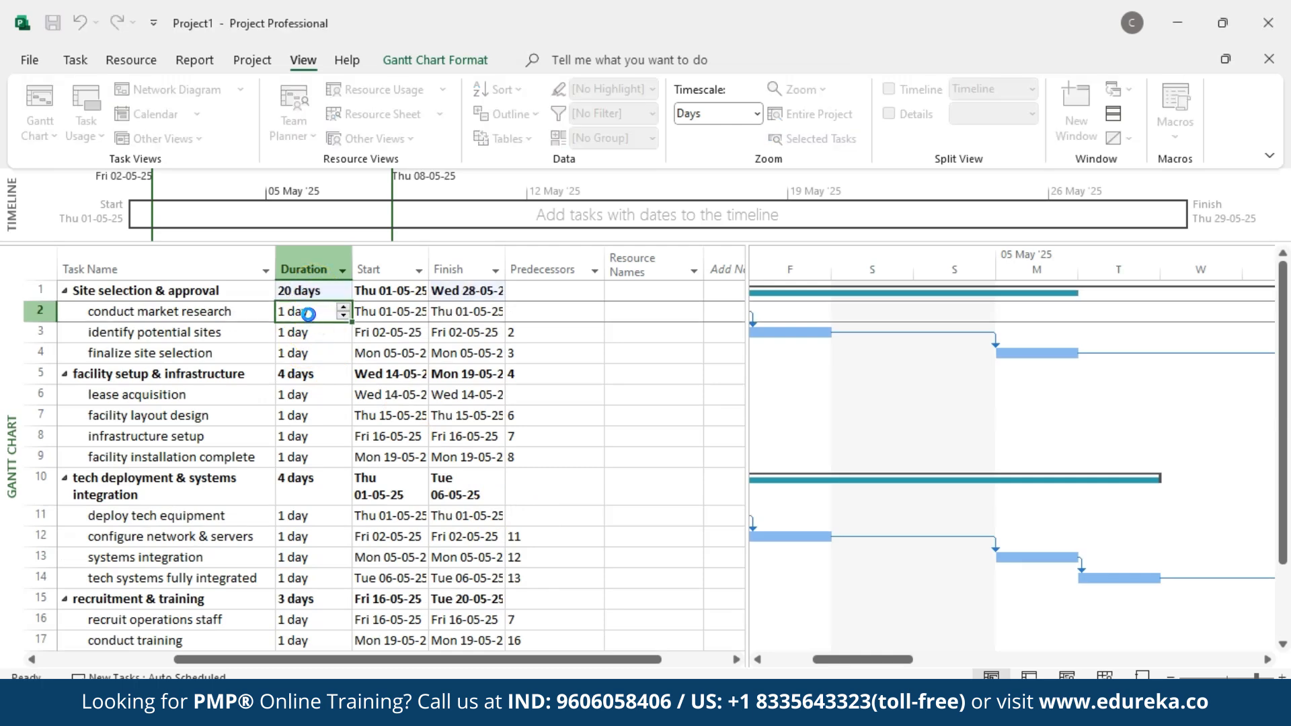
pyautogui.click(321, 333)
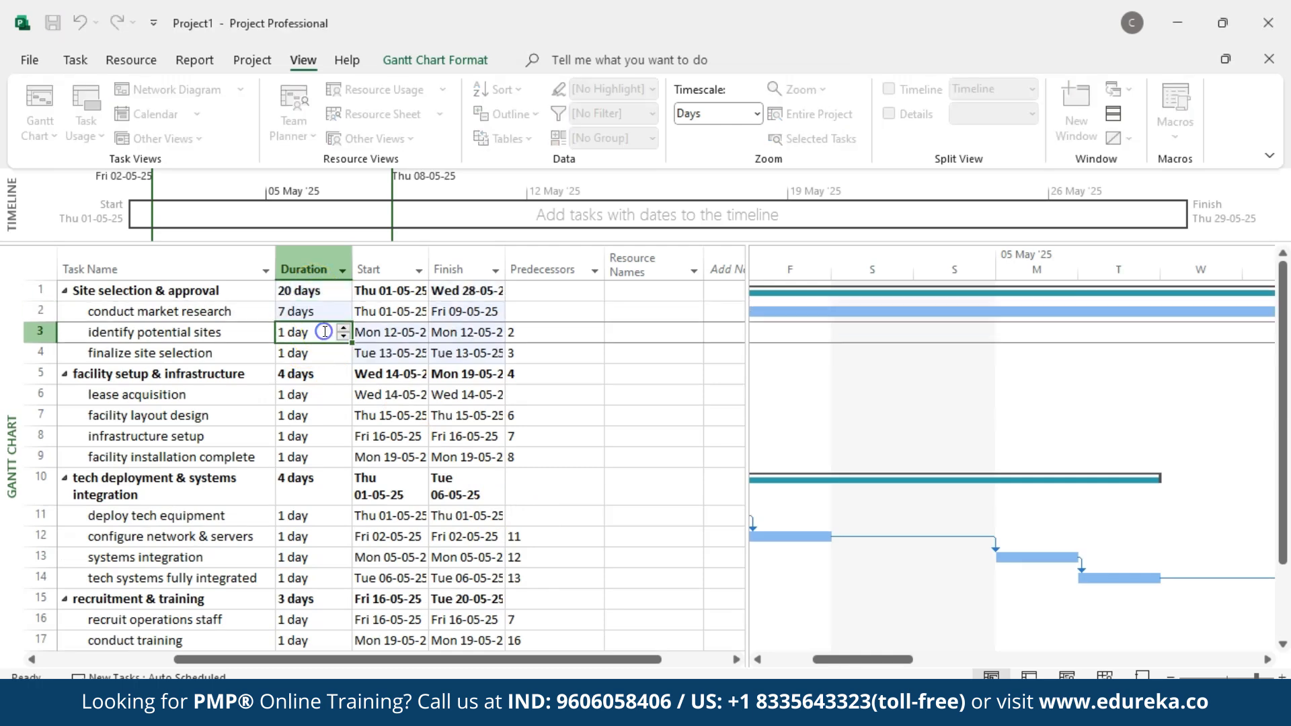
pyautogui.write('13')
pyautogui.click(318, 353)
pyautogui.write('0')
pyautogui.press('Return')
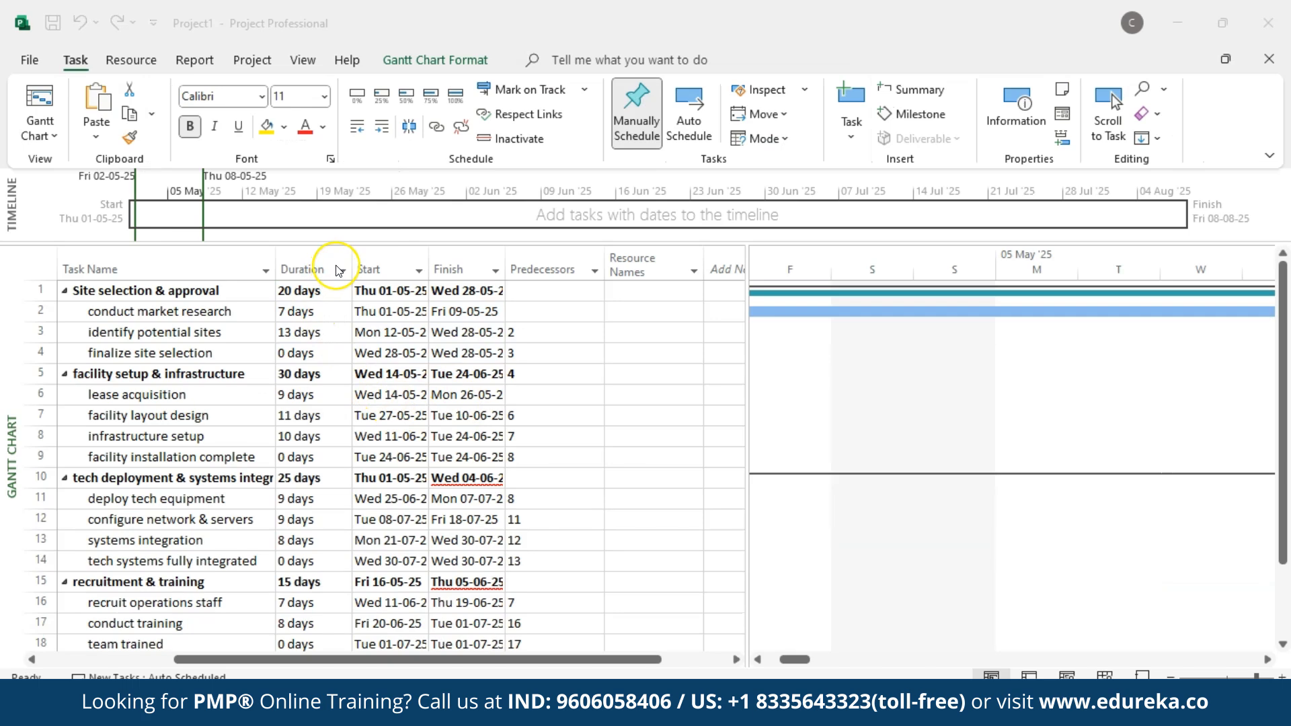
# Fit the entire project into the Gantt chart timescale and review the task bars, links and milestones
pyautogui.click(303, 59)
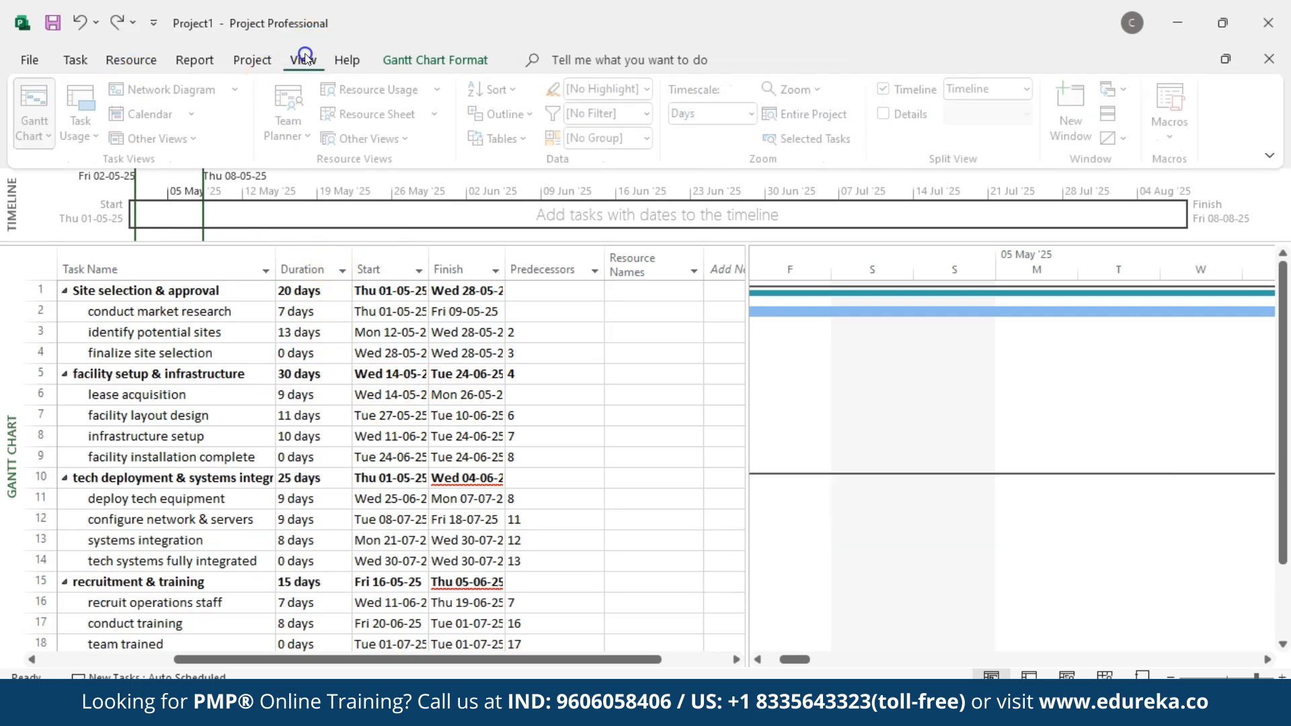
pyautogui.click(813, 114)
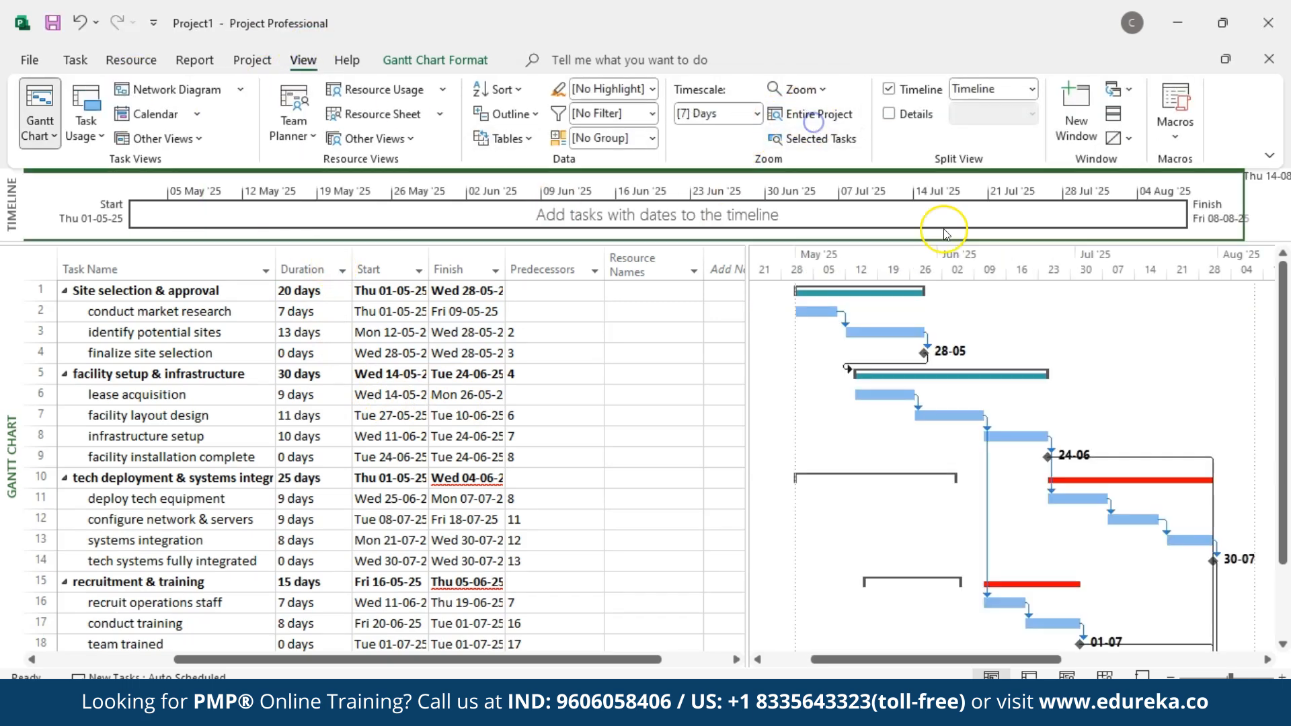
pyautogui.scroll(-4, 1008, 437)
pyautogui.scroll(4, 1002, 446)
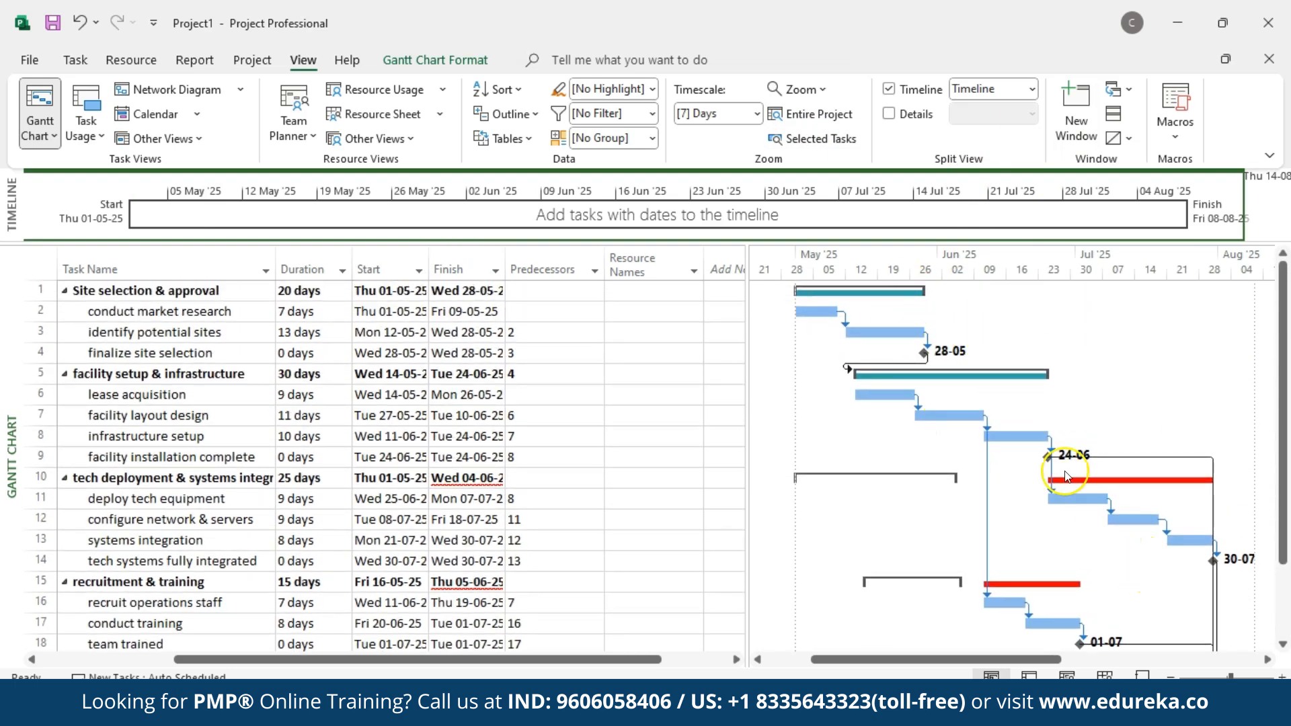
pyautogui.scroll(-1, 1034, 452)
pyautogui.scroll(1, 1034, 452)
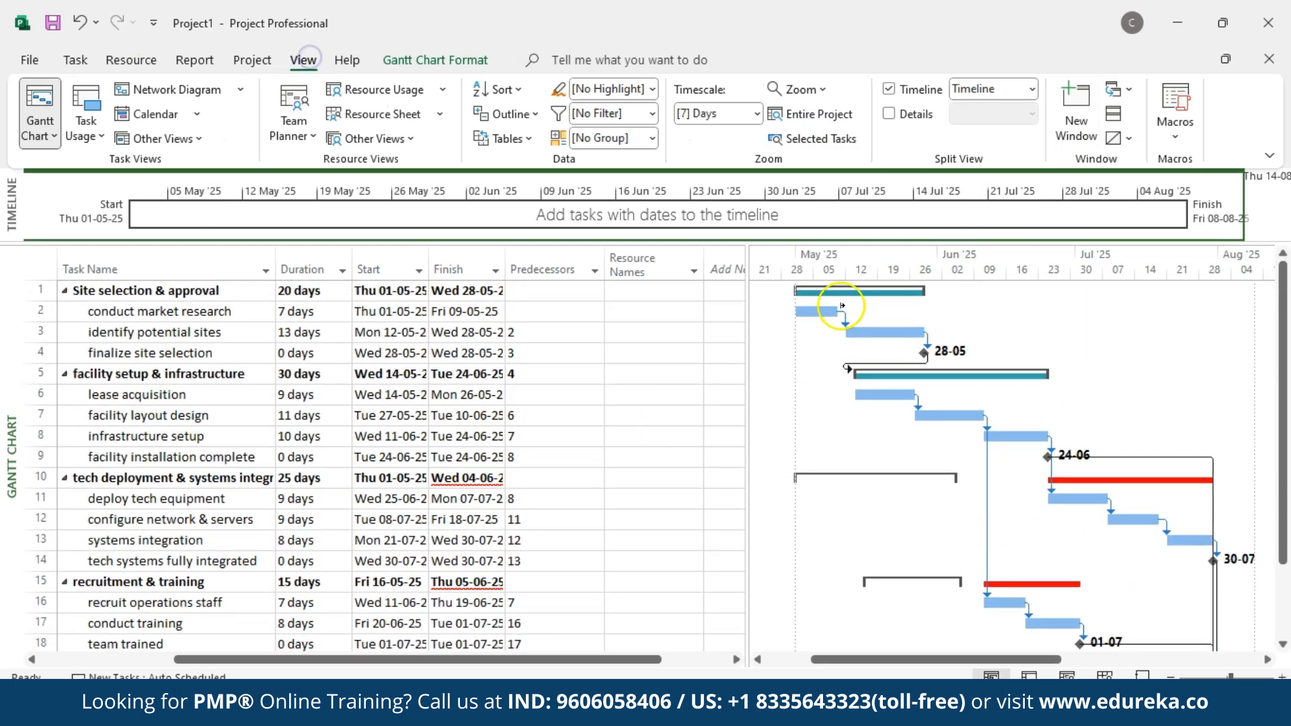
# Highlight the critical tasks in the Gantt chart and switch to the Tracking Gantt view
pyautogui.click(440, 61)
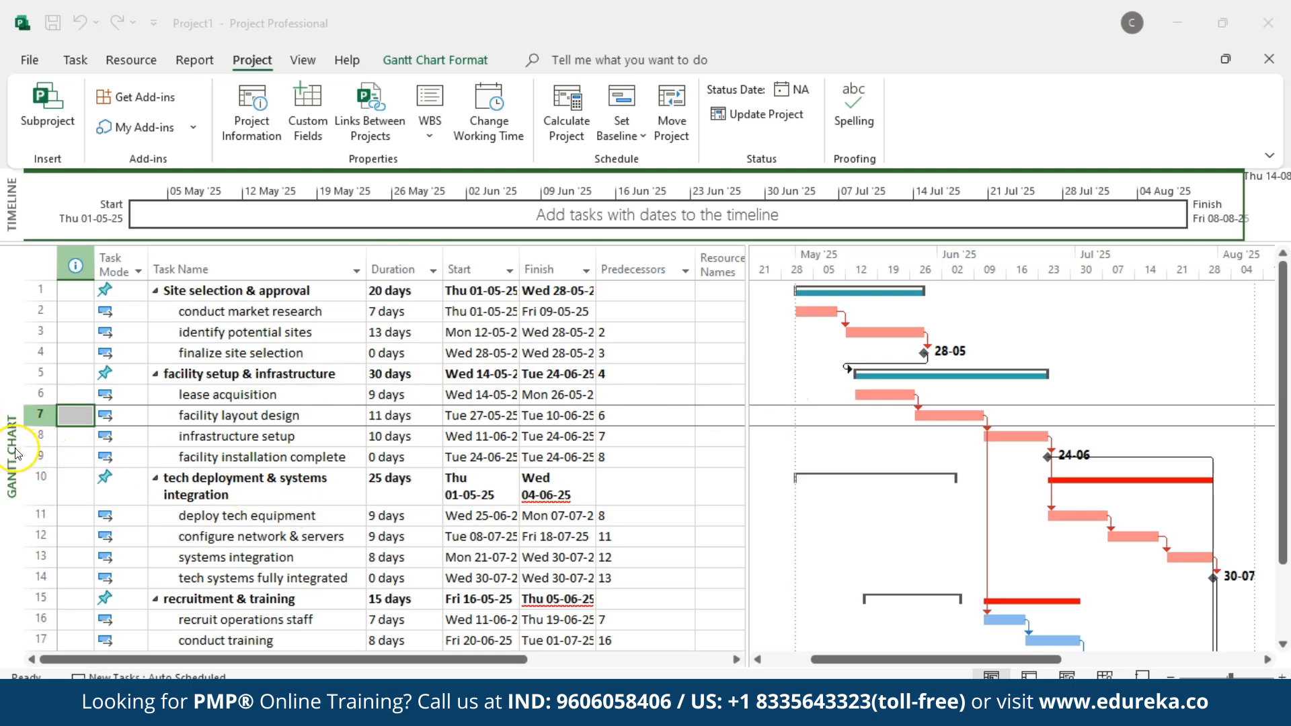
pyautogui.rightClick(18, 453)
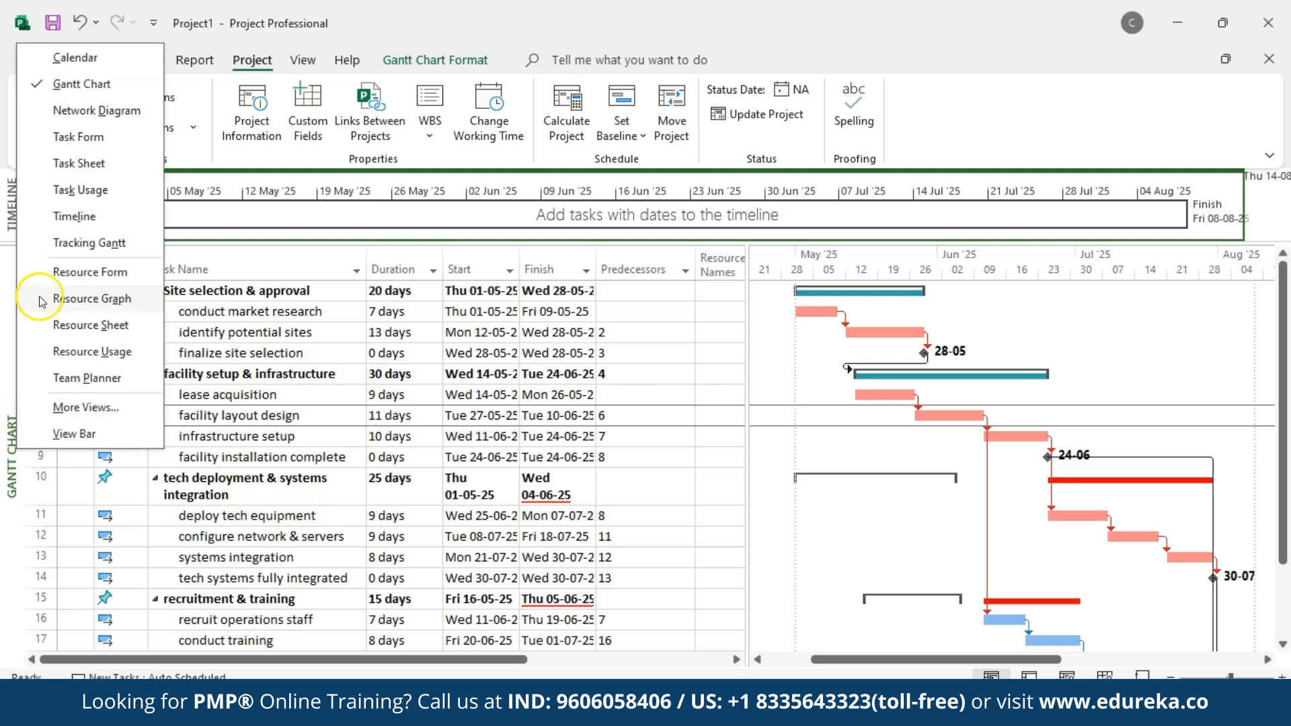
pyautogui.click(74, 243)
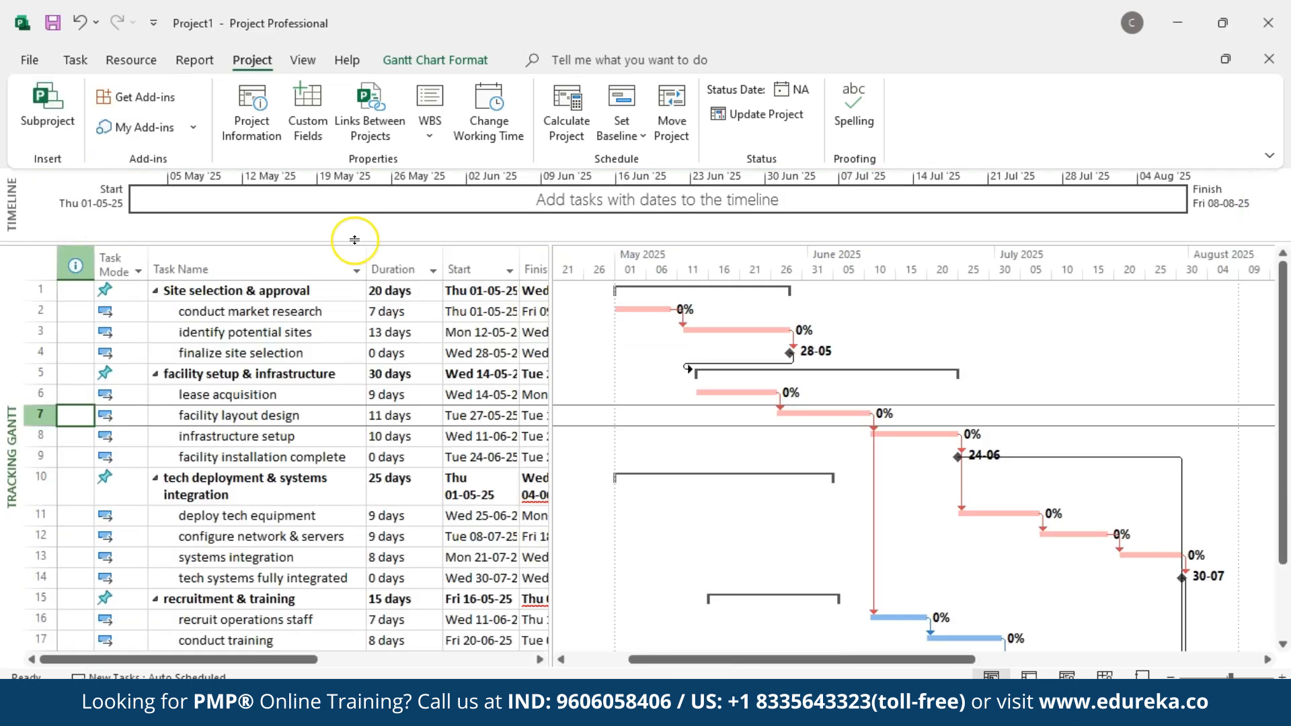
# Mark the "conduct market research" task as 25% complete
pyautogui.click(329, 313)
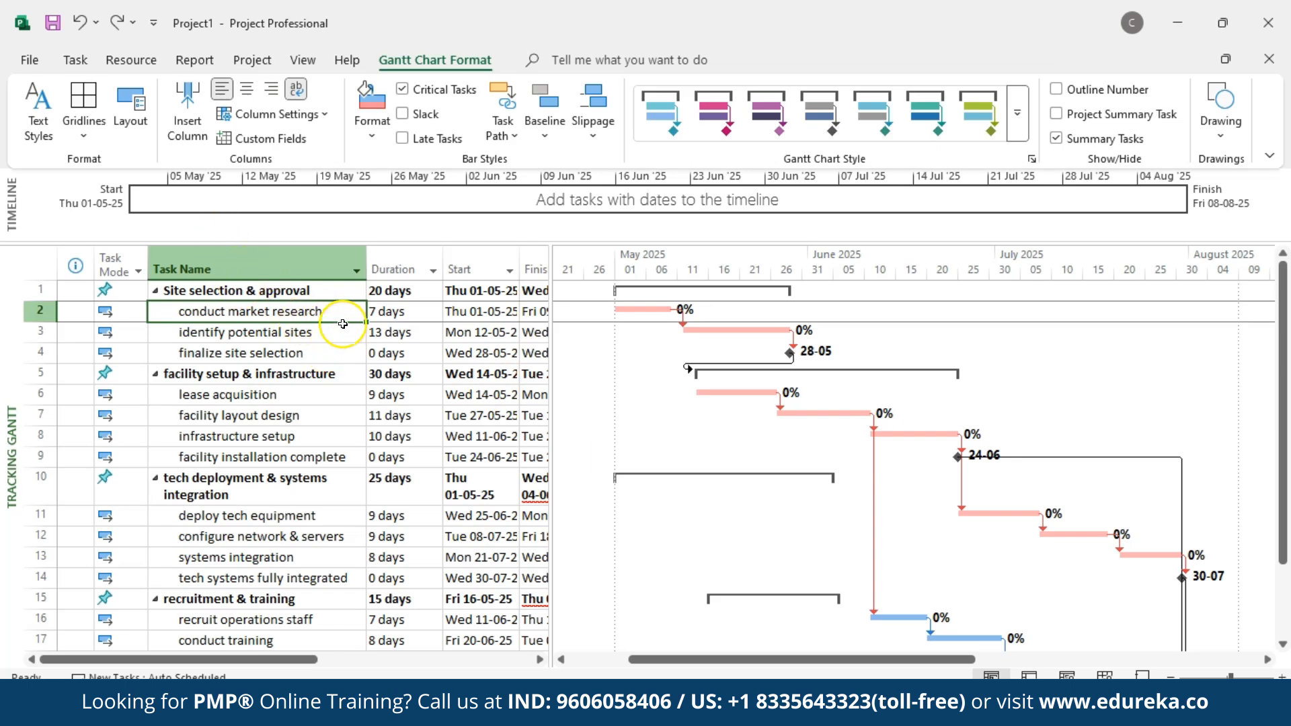
pyautogui.click(328, 397)
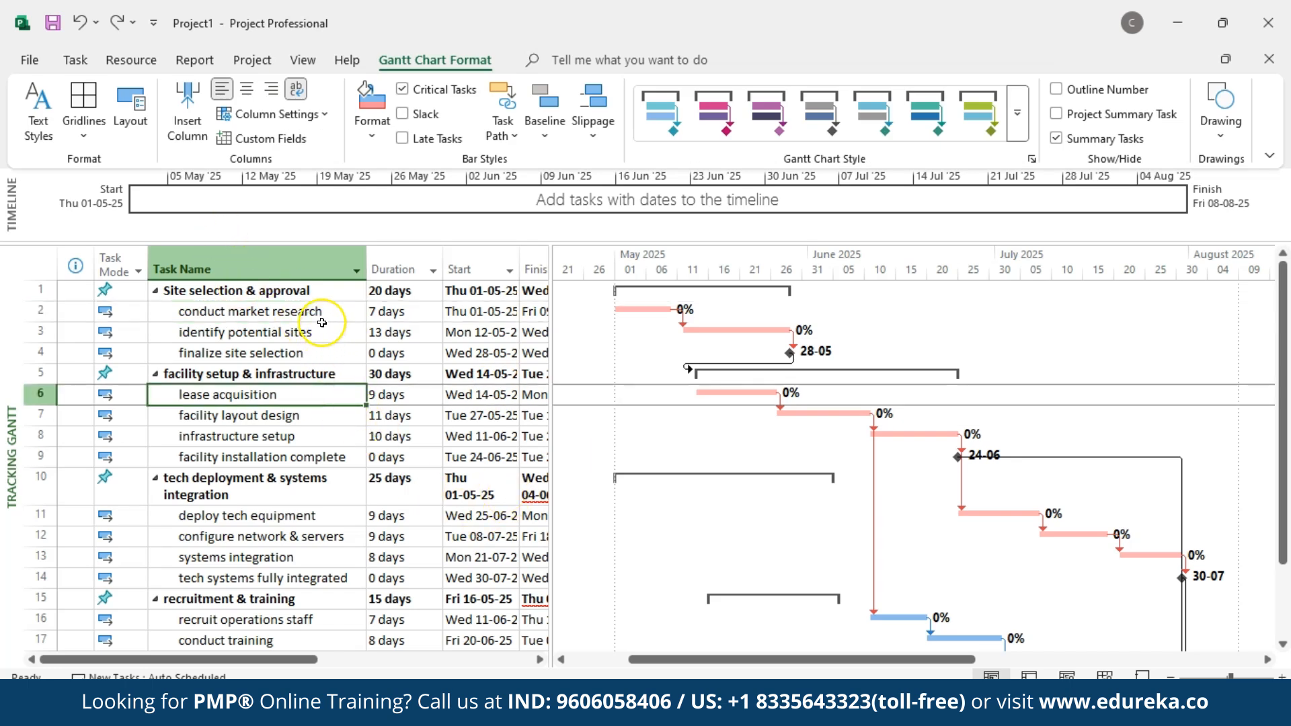
pyautogui.click(323, 314)
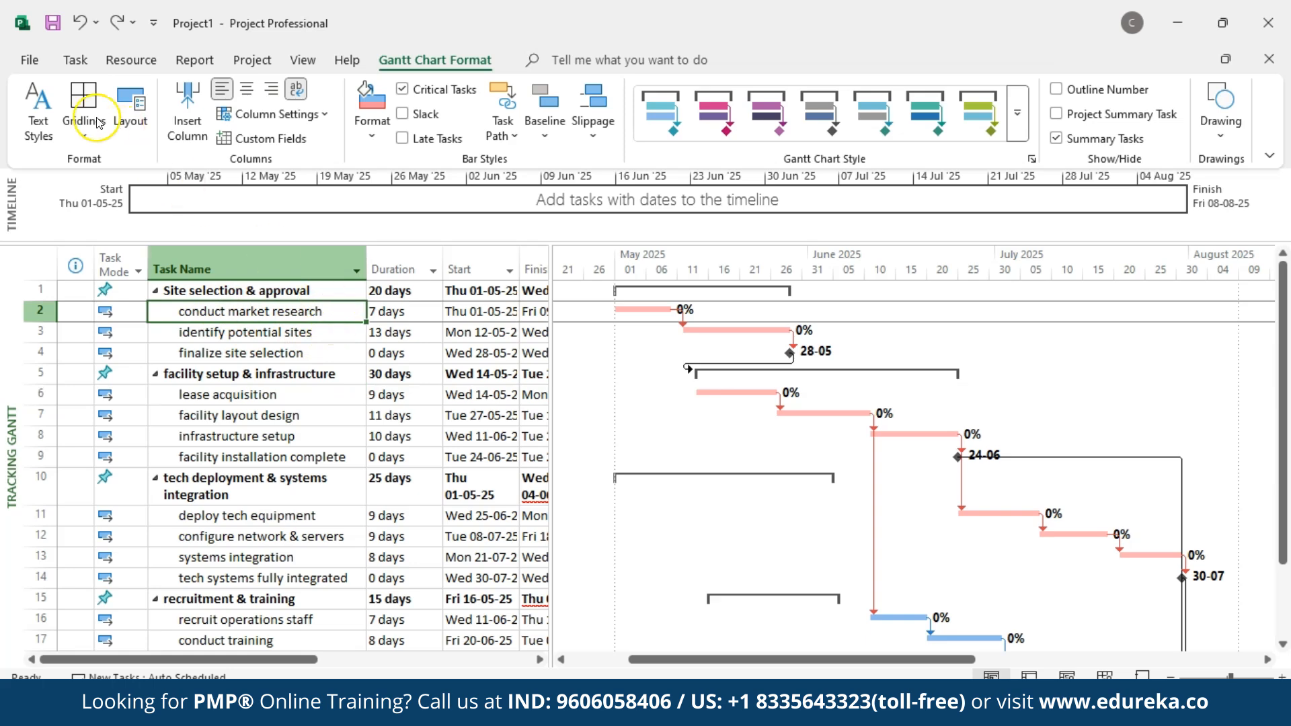
pyautogui.click(75, 60)
pyautogui.click(381, 96)
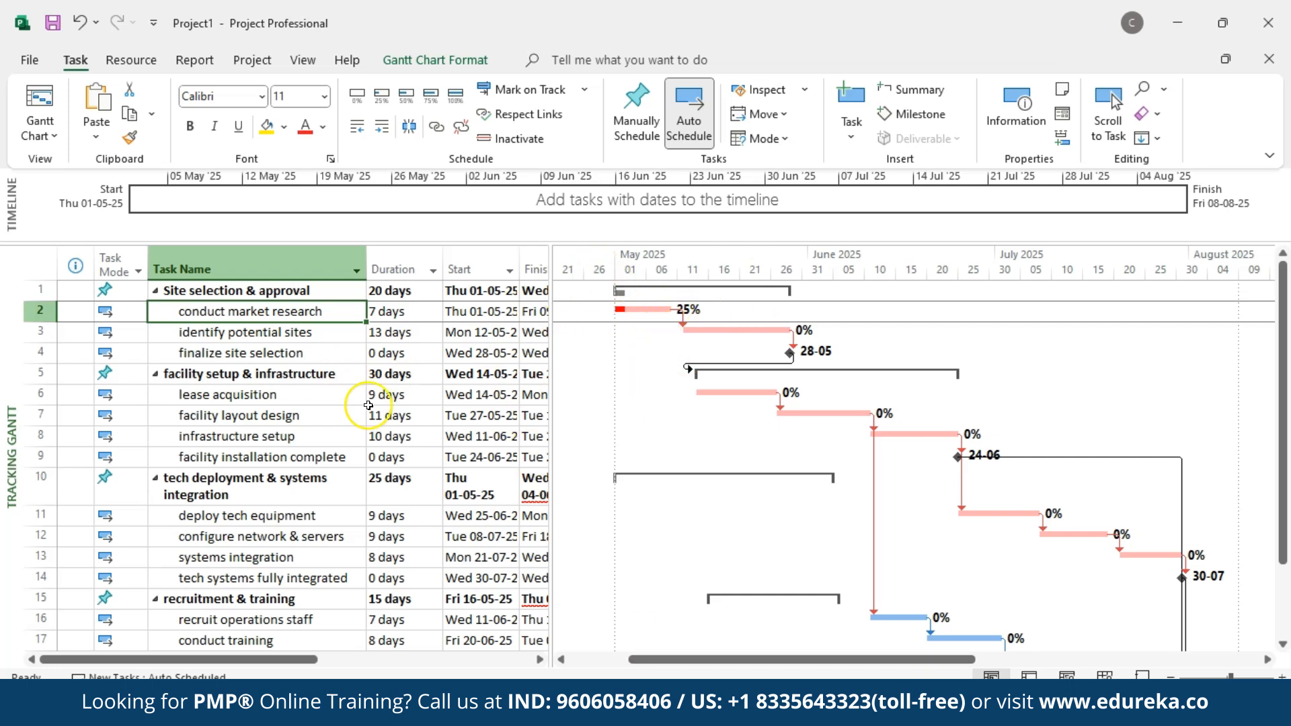
# Set a baseline for the entire project and check the baseline bars in the Tracking Gantt
pyautogui.click(258, 64)
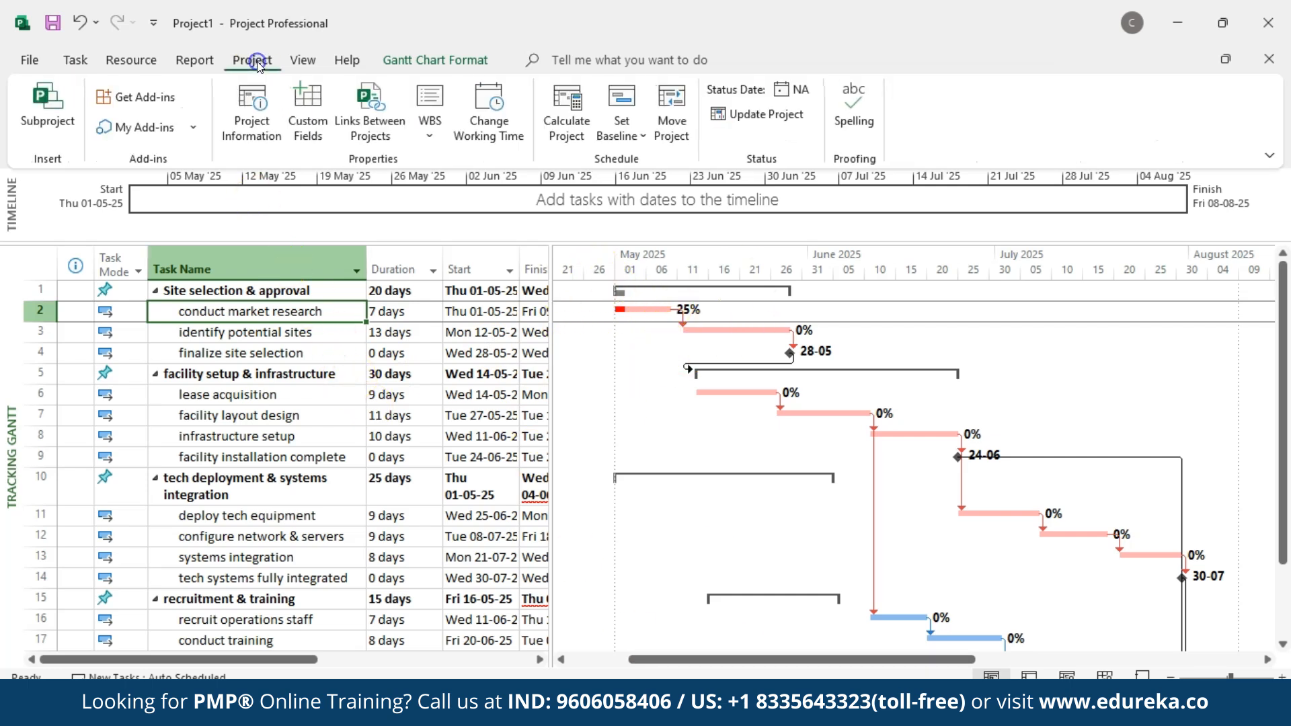
pyautogui.click(622, 131)
pyautogui.click(625, 163)
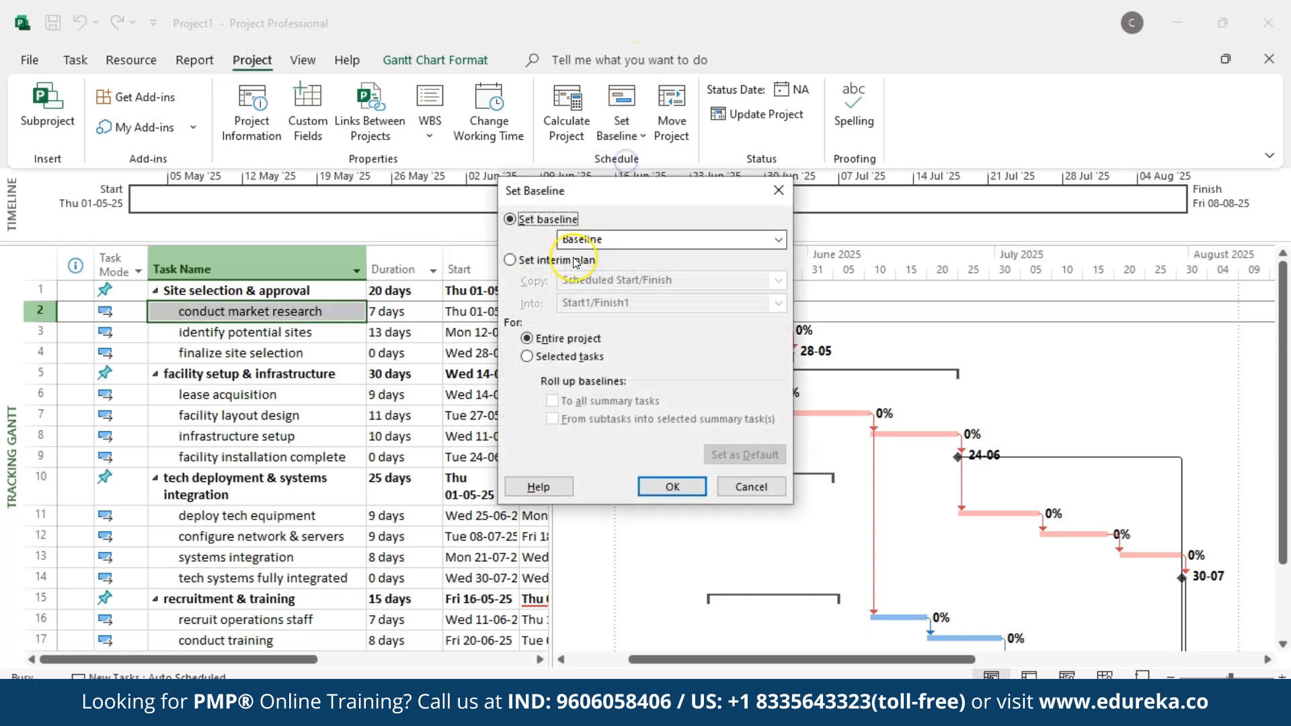
pyautogui.click(526, 338)
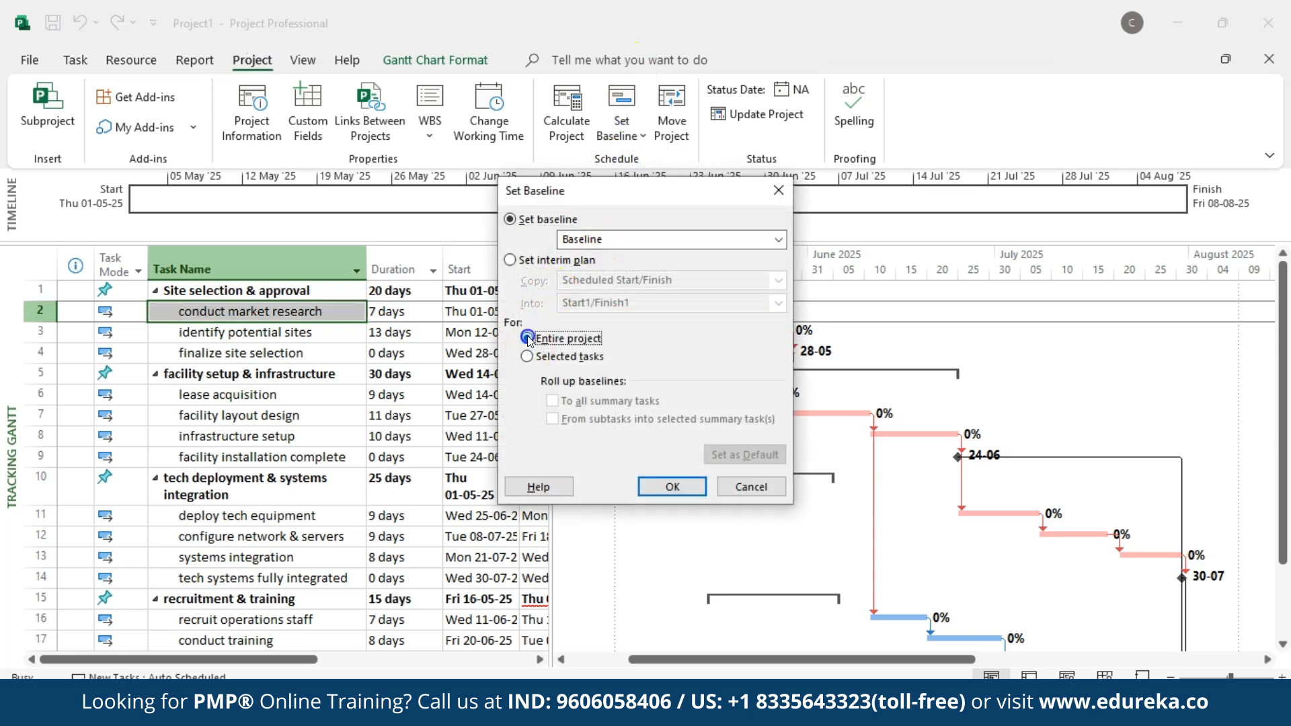
pyautogui.click(672, 485)
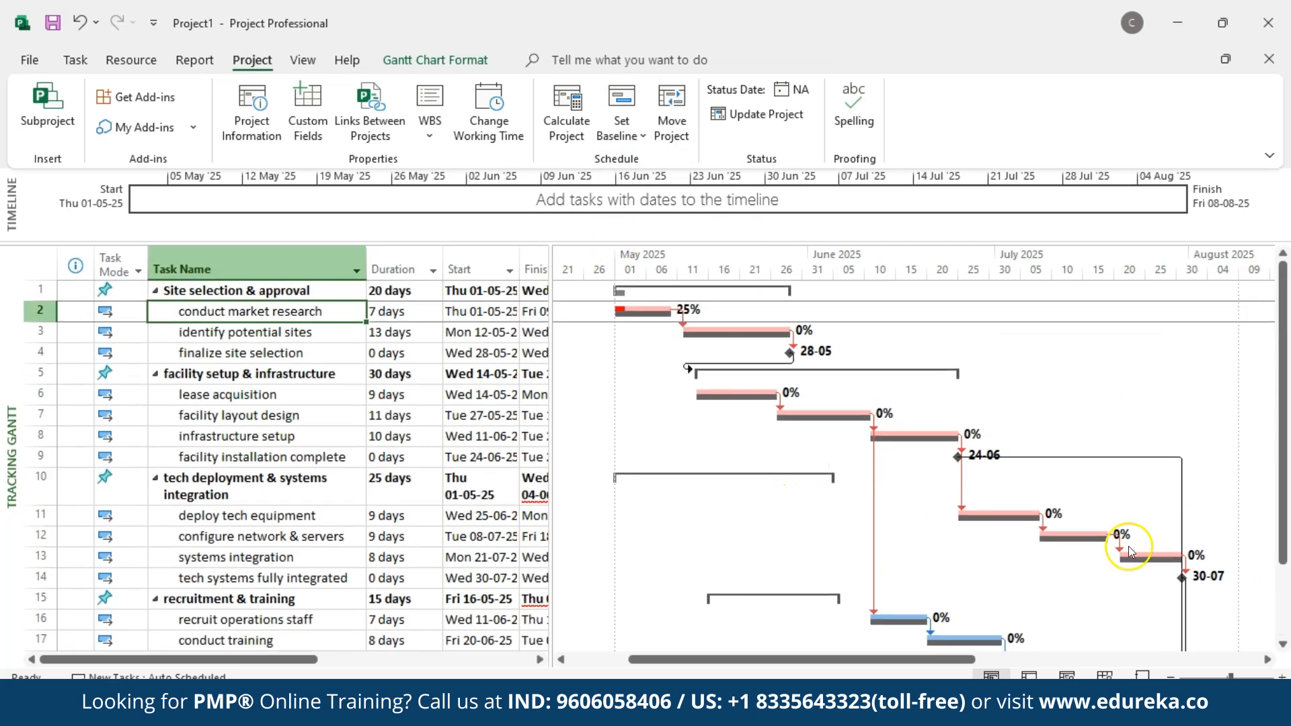
pyautogui.scroll(-1, 772, 426)
pyautogui.scroll(1, 714, 424)
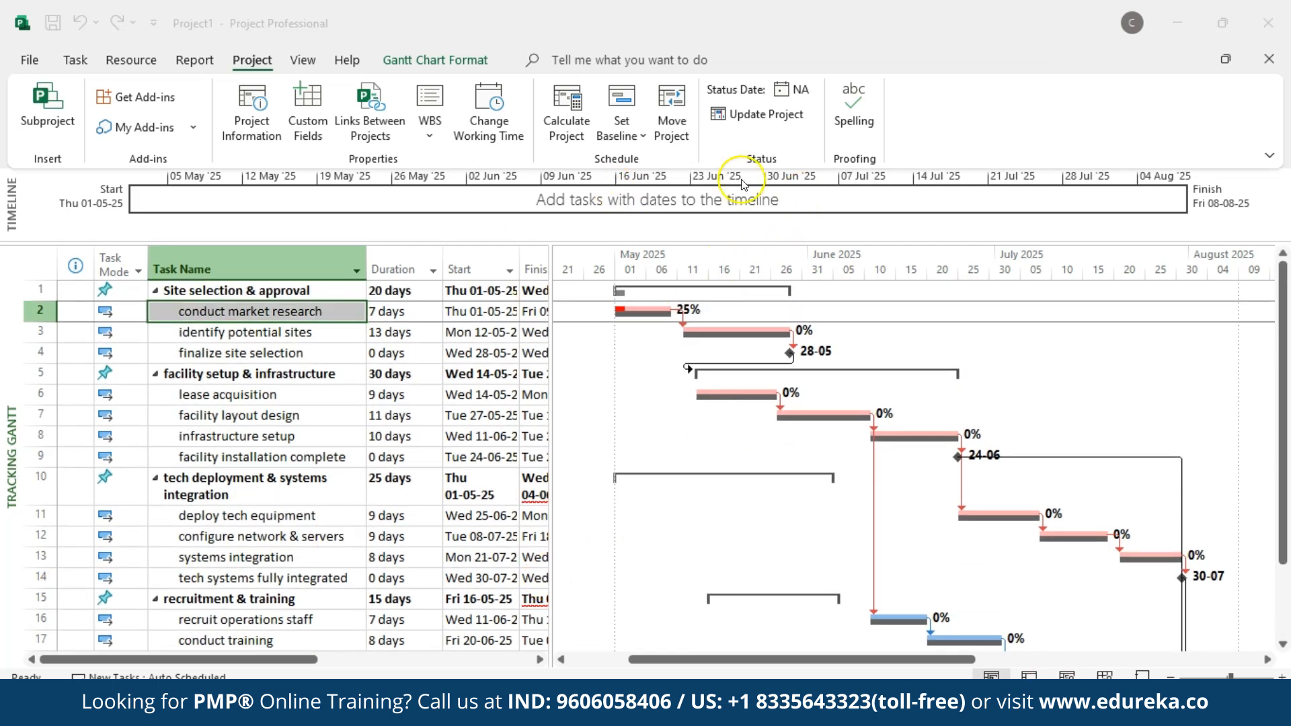